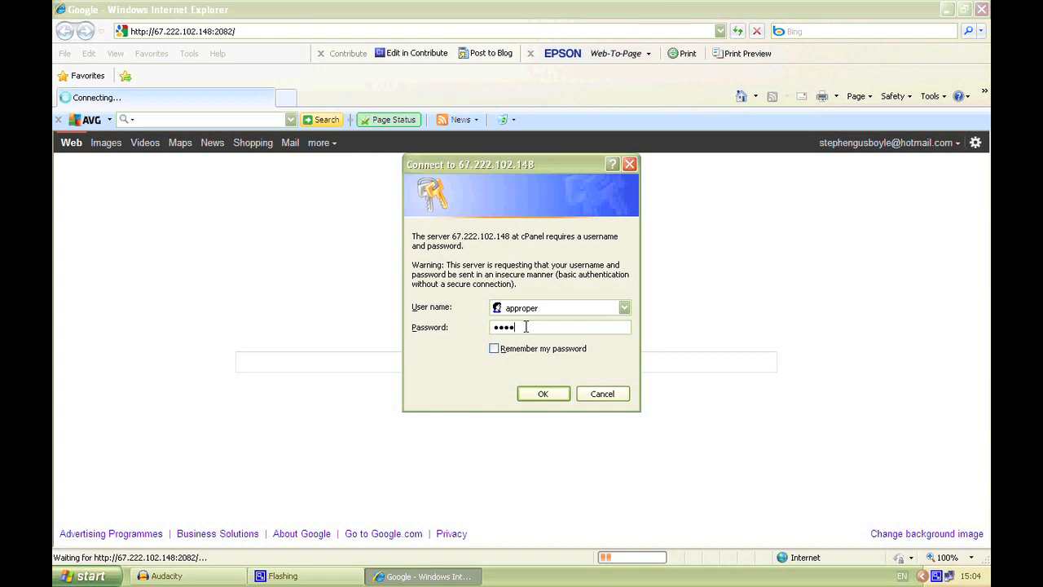
# Step: Enter the cPanel account password to log in, and dismiss the new-user welcome message
pyautogui.write('•')
pyautogui.press('Return')
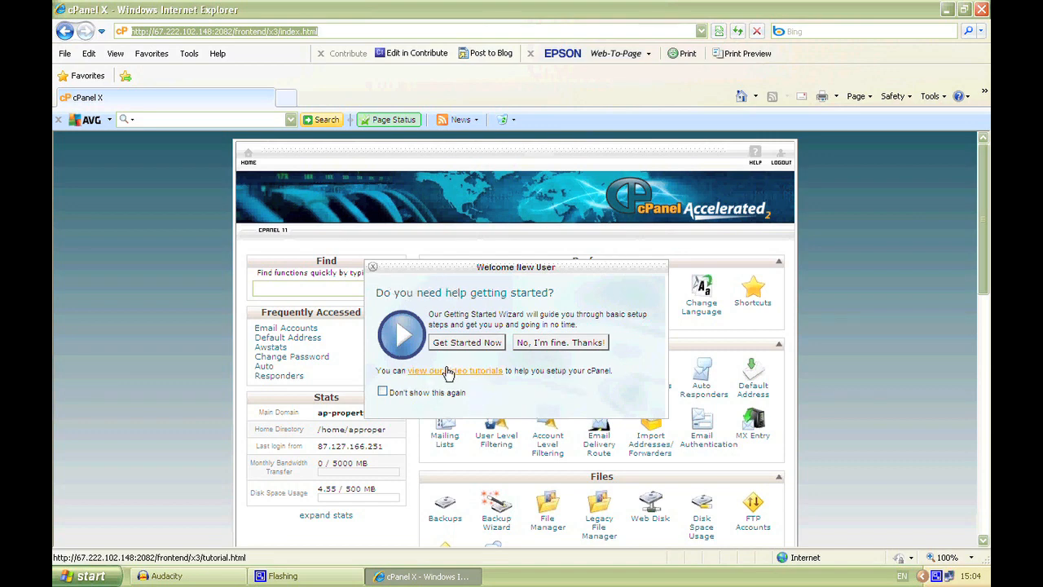
pyautogui.click(373, 267)
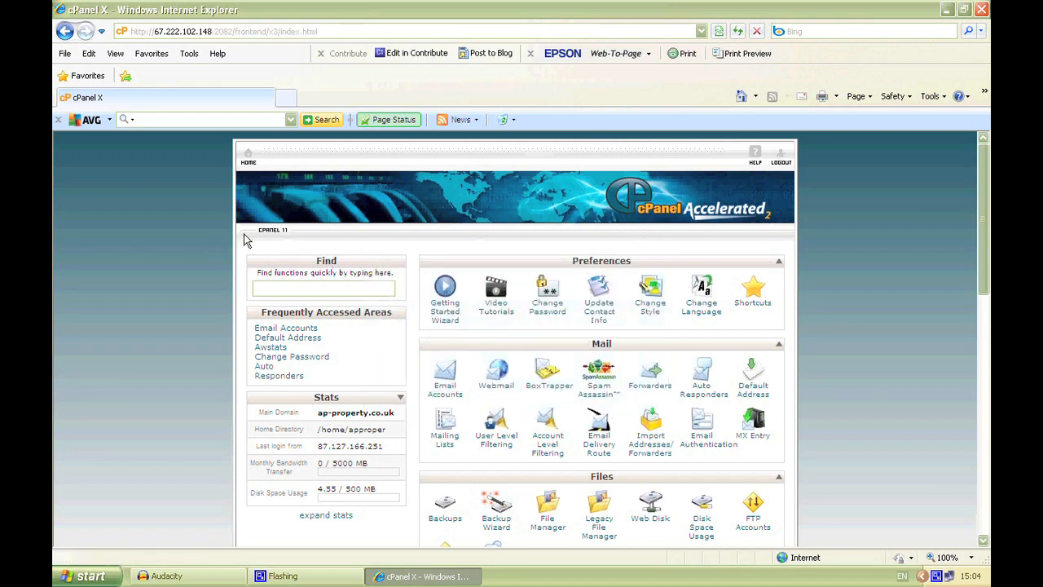
# Step: Check the disk space usage and allowance in the account stats
pyautogui.scroll(-1, 237, 253)
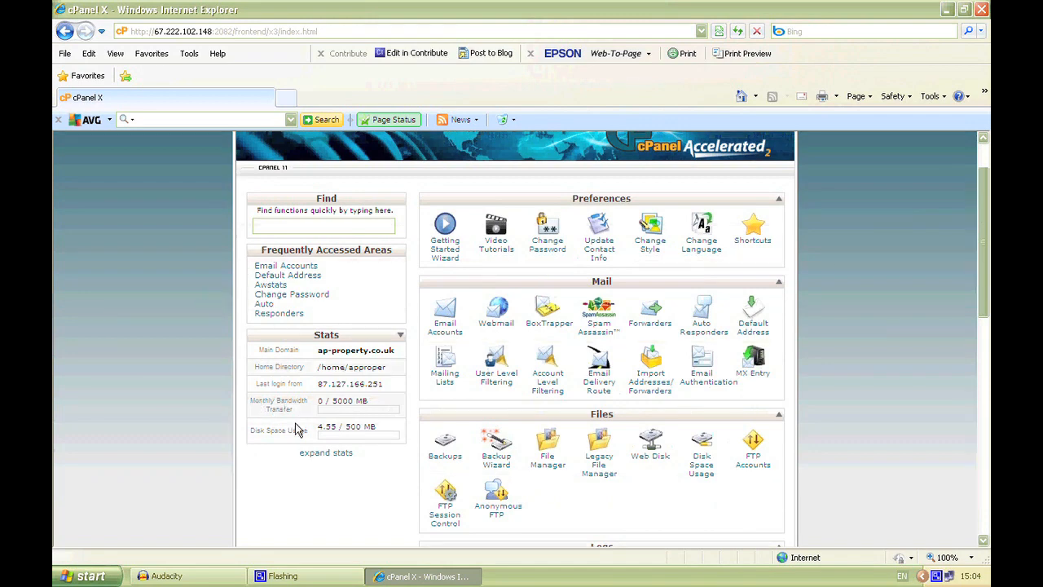
pyautogui.moveTo(251, 430); pyautogui.dragTo(374, 426)
pyautogui.click(389, 442)
pyautogui.click(302, 442)
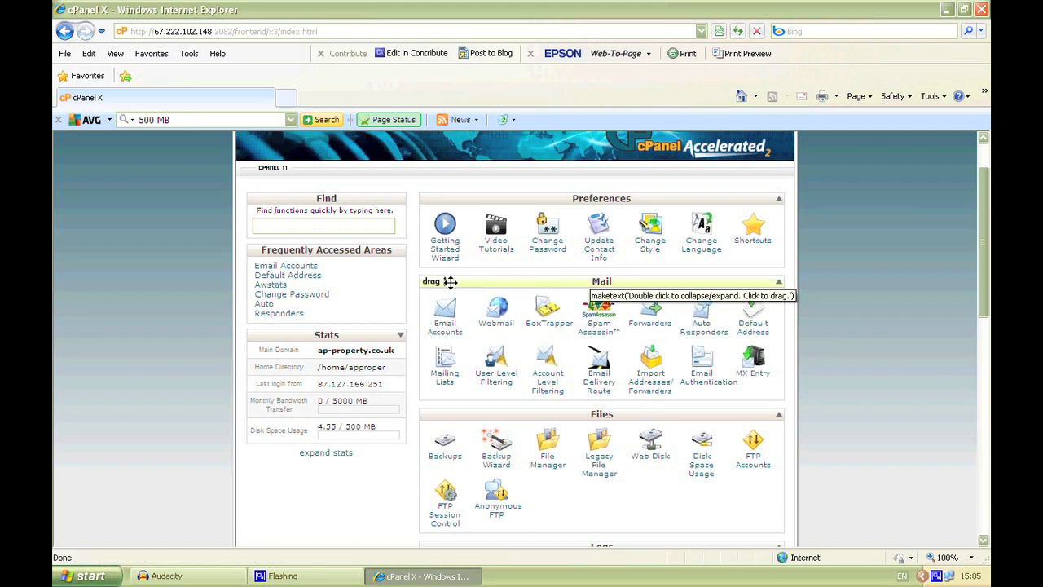
# Step: Open the Email Accounts page and check the list of existing accounts
pyautogui.click(446, 326)
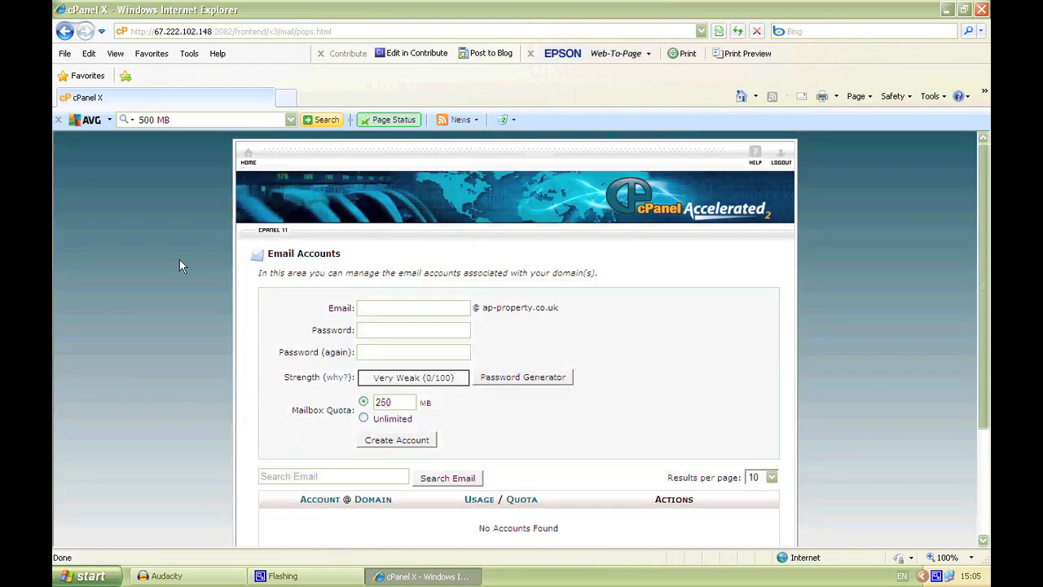
pyautogui.scroll(-3, 180, 262)
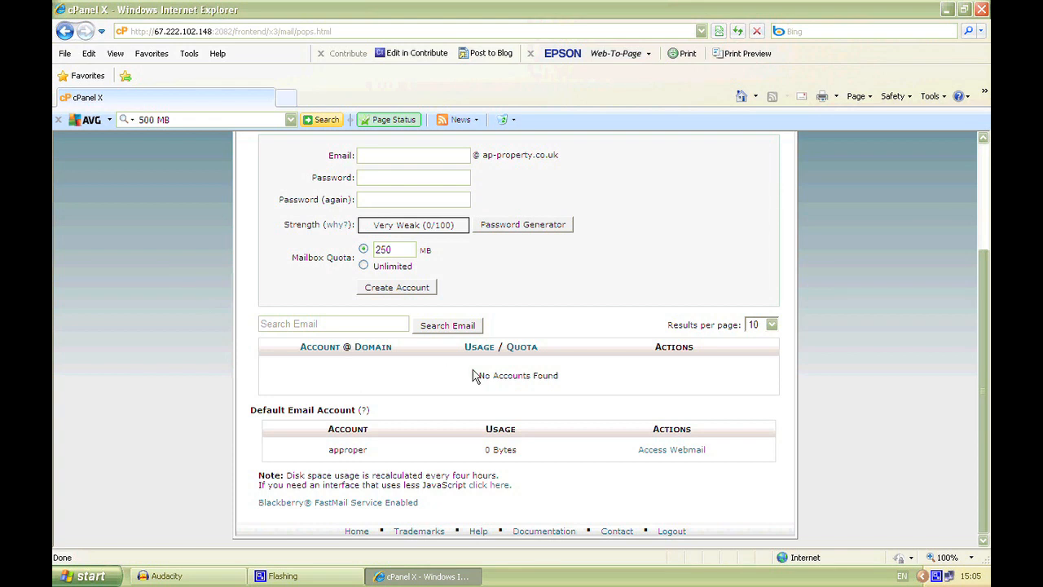
pyautogui.moveTo(478, 374); pyautogui.dragTo(534, 368)
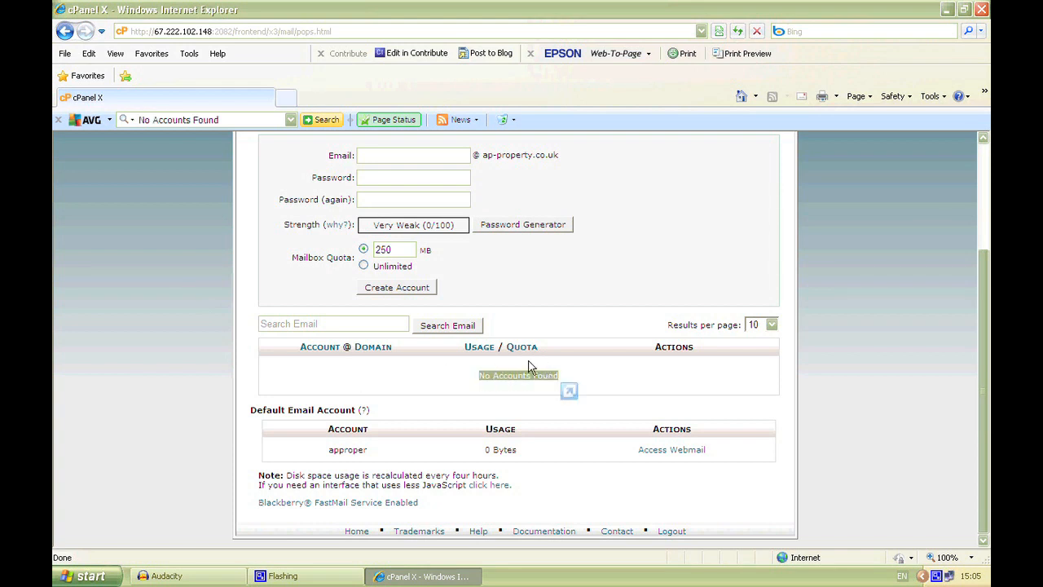
pyautogui.click(209, 378)
pyautogui.scroll(3, 209, 379)
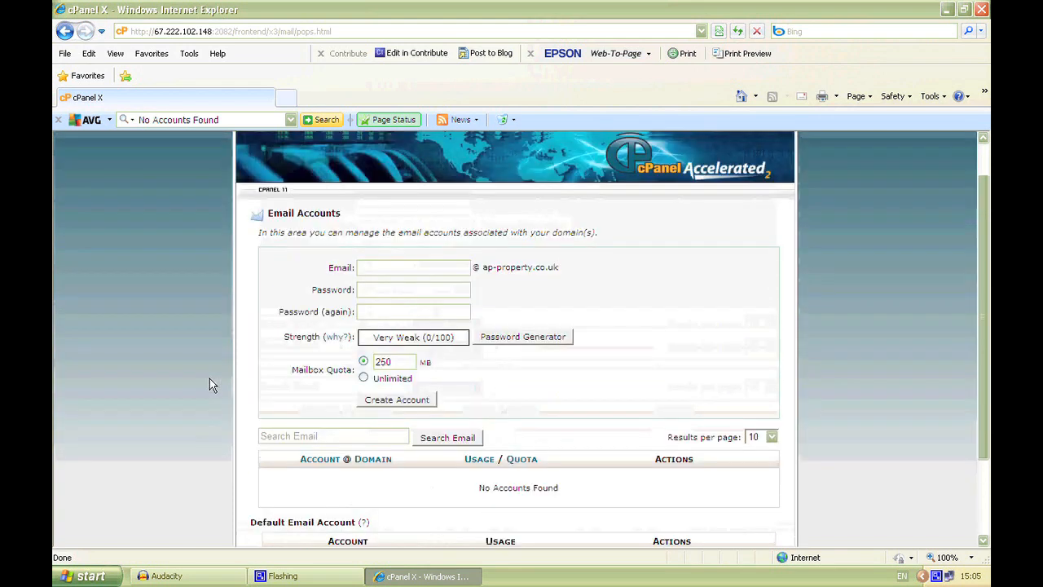
# Step: Enter "info" as the mailbox name of the new email account on the domain
pyautogui.moveTo(476, 279); pyautogui.dragTo(566, 291)
pyautogui.click(466, 274)
pyautogui.click(459, 279)
pyautogui.write('info')
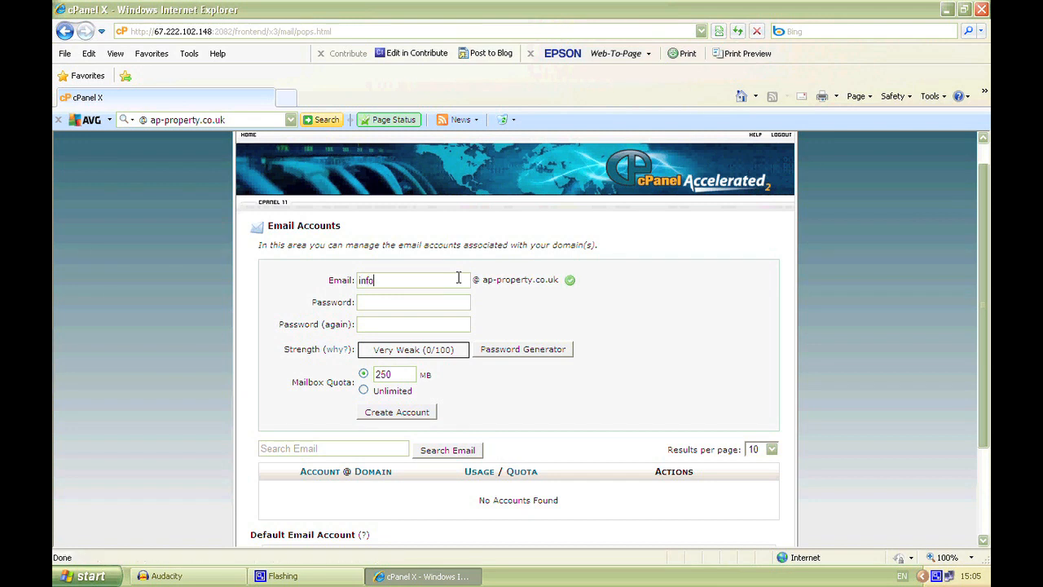
# Step: Open the password generator for the new account and set its non-alpha characters to Numbers (123) in the advanced options
pyautogui.click(448, 304)
pyautogui.click(494, 352)
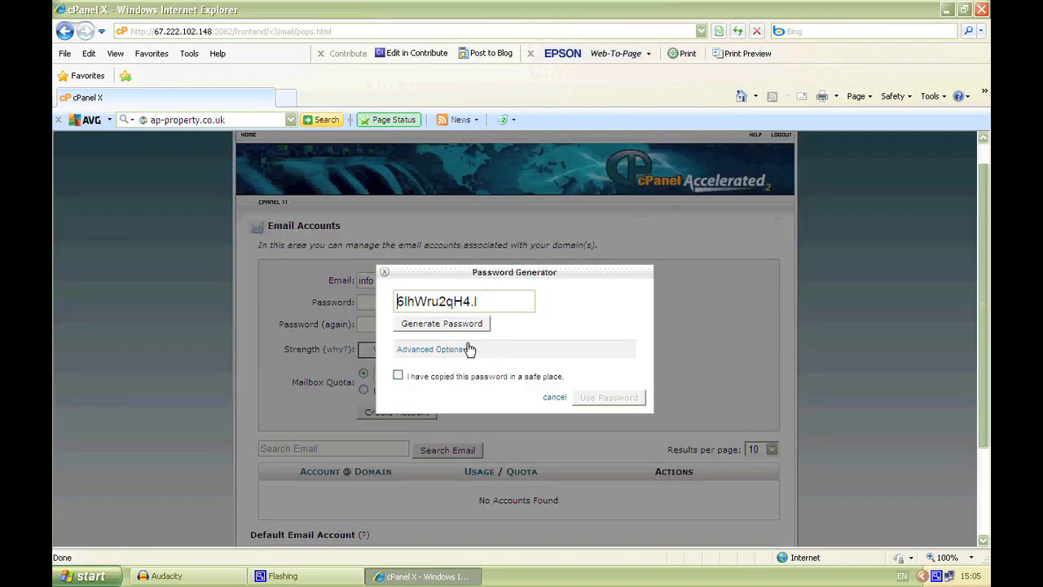
pyautogui.click(427, 350)
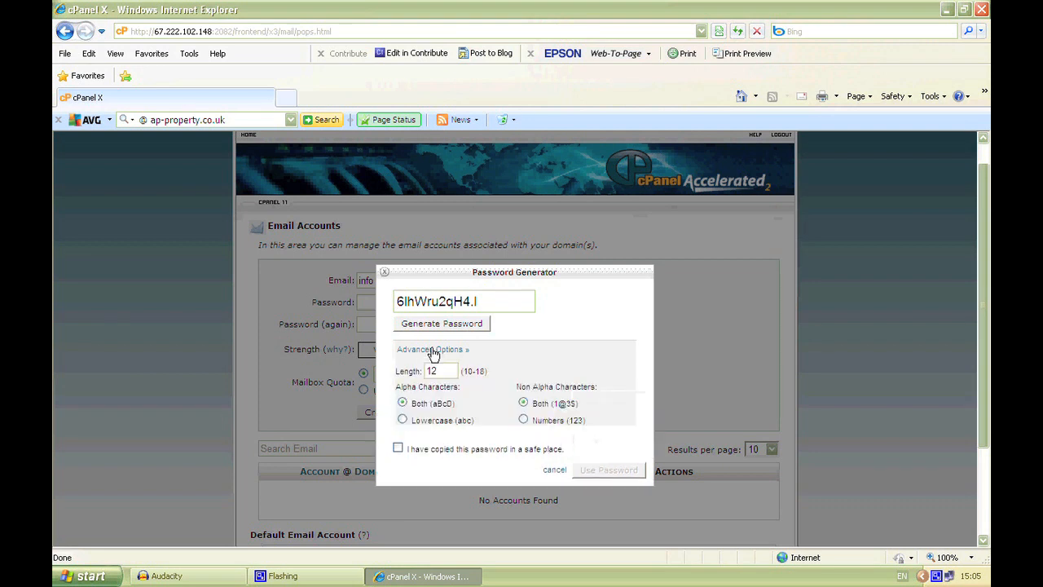
pyautogui.click(524, 422)
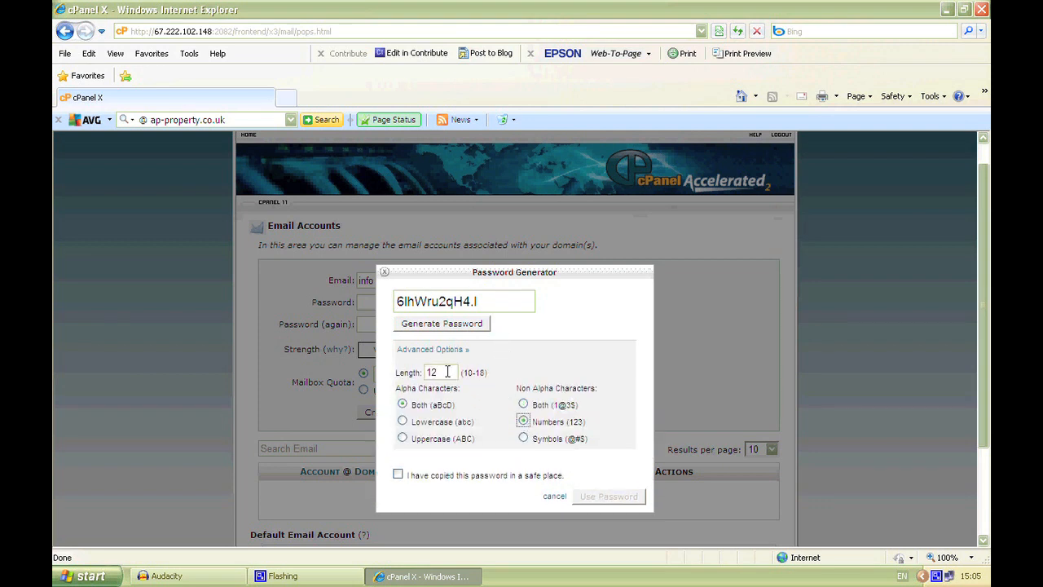
pyautogui.click(411, 352)
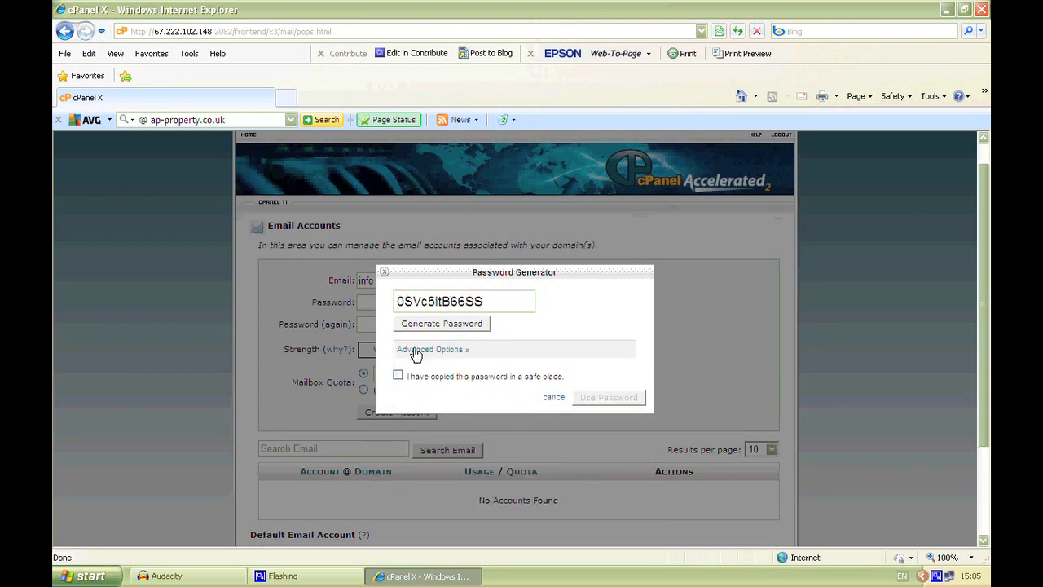
pyautogui.click(415, 352)
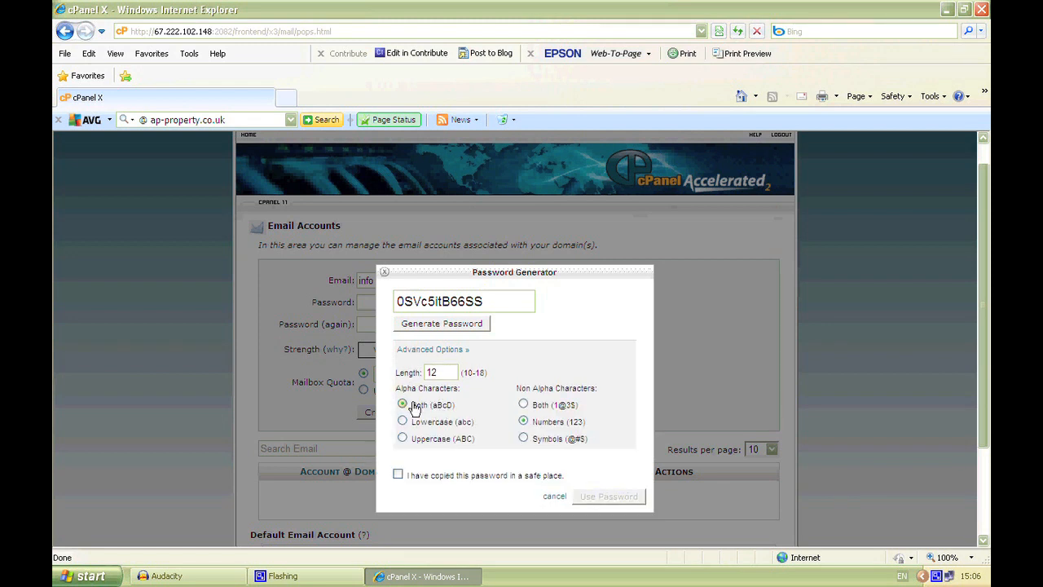
# Step: Generate several random passwords, select the last one, and close the password generator without using it
pyautogui.click(441, 325)
pyautogui.click(441, 325)
pyautogui.click(444, 327)
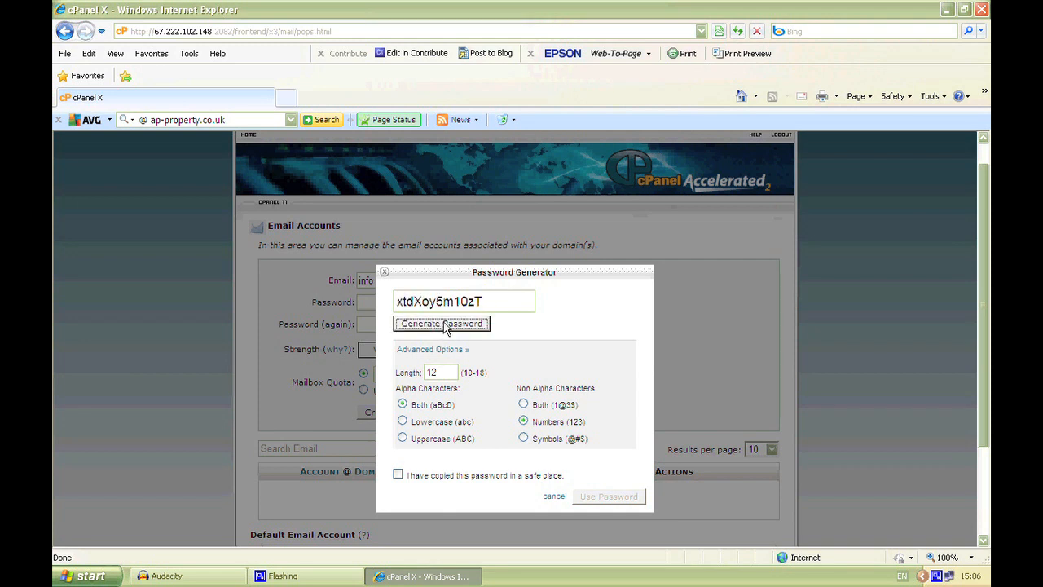
pyautogui.click(444, 326)
pyautogui.click(444, 326)
pyautogui.click(445, 326)
pyautogui.click(405, 300)
pyautogui.doubleClick(407, 301)
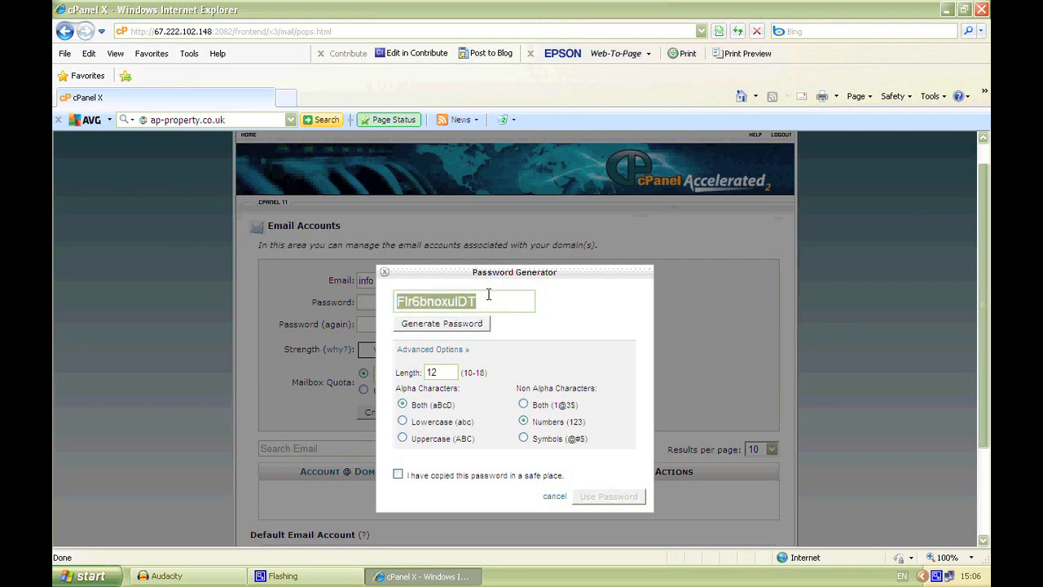
pyautogui.click(386, 274)
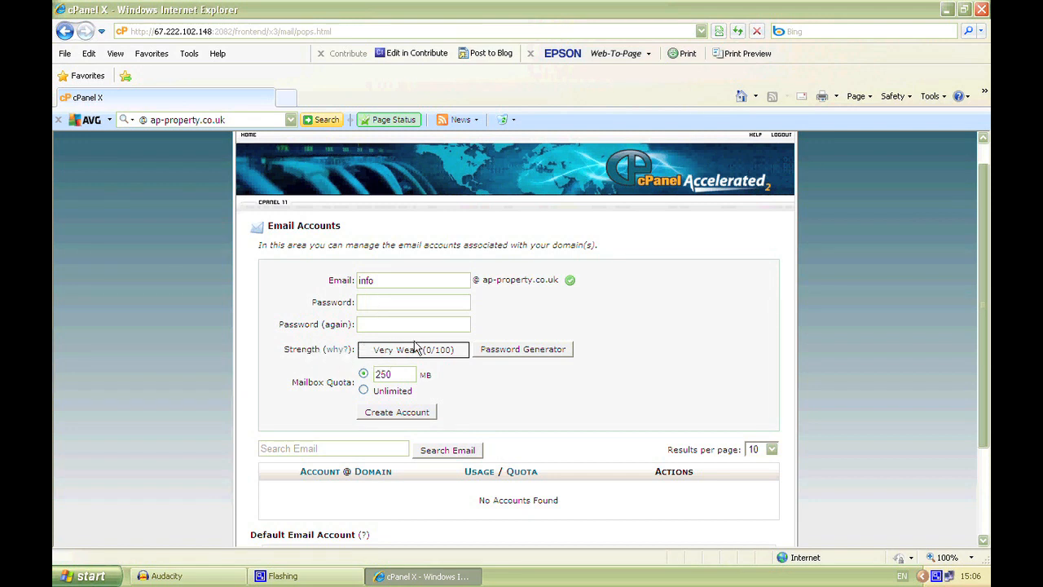
# Step: Try different passwords in the info account's password field to test them against the strength requirement
pyautogui.click(377, 302)
pyautogui.write('***')
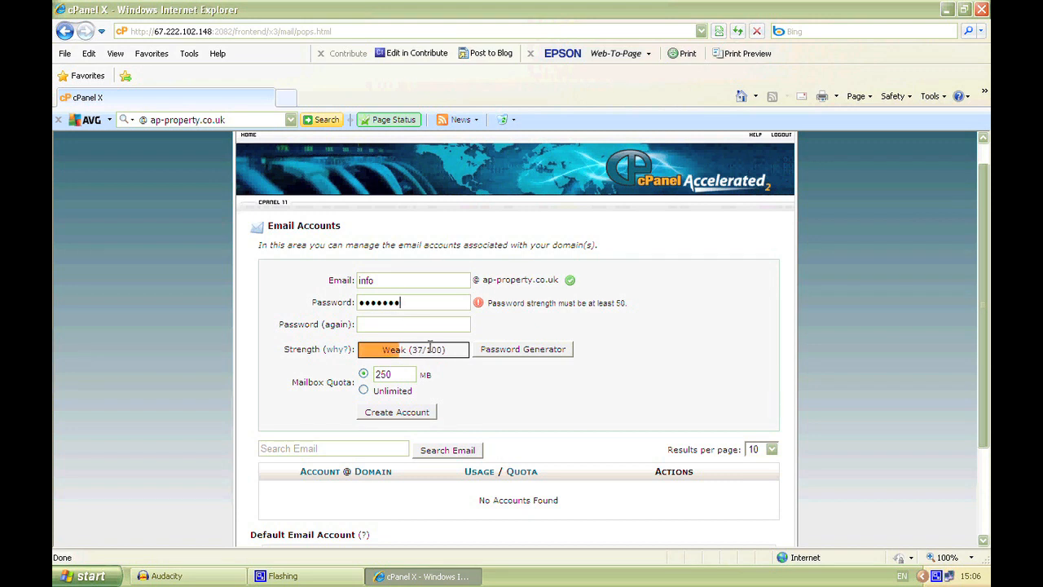
pyautogui.moveTo(404, 302); pyautogui.dragTo(361, 305)
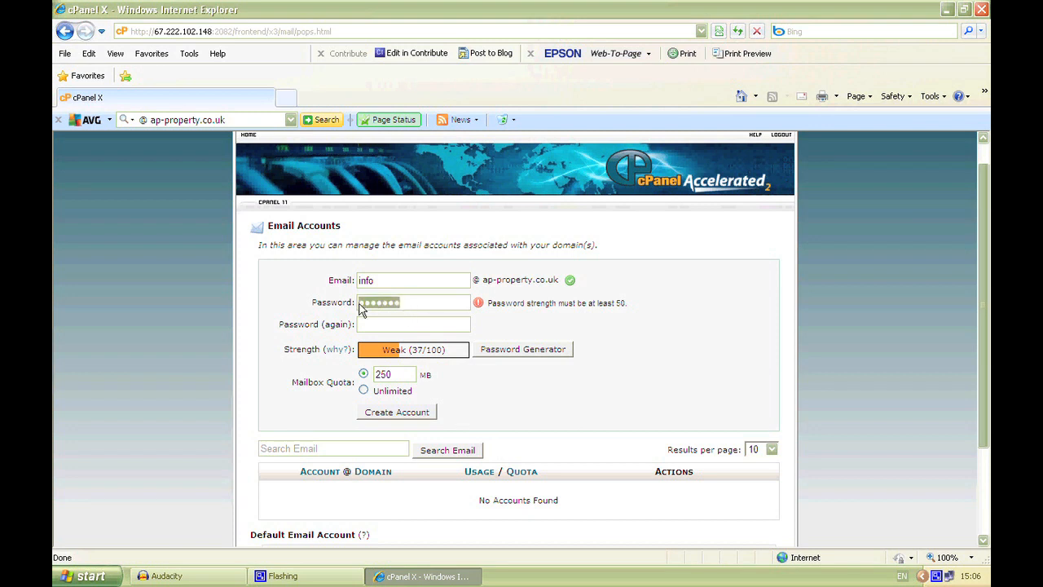
pyautogui.write('••')
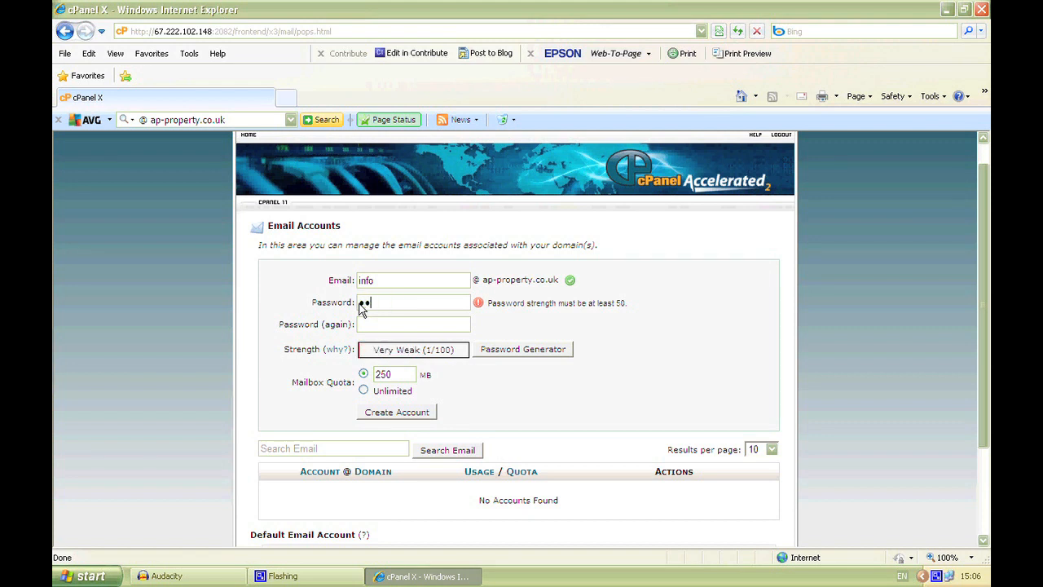
pyautogui.write('•••')
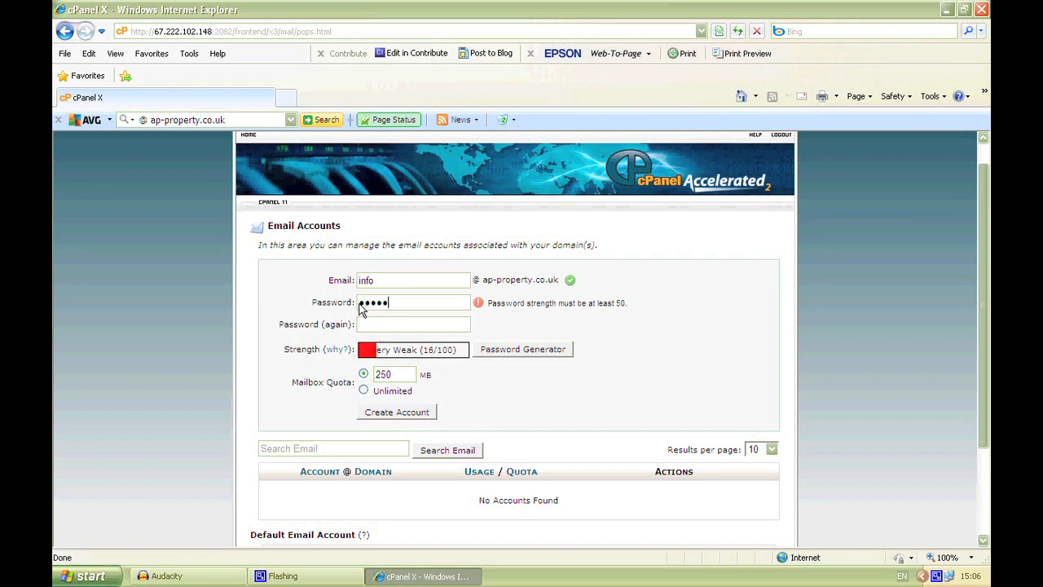
pyautogui.write('•••')
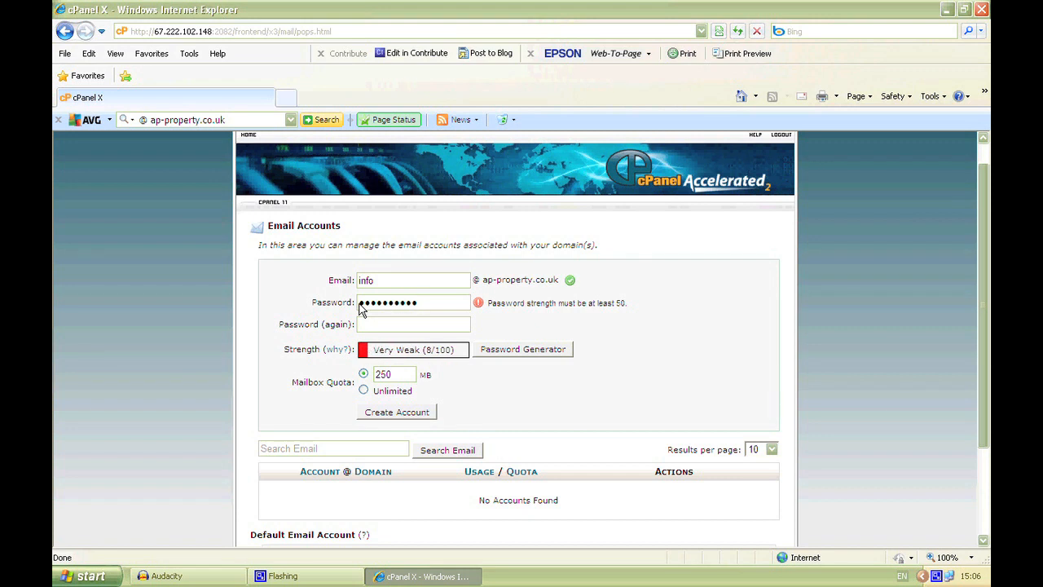
pyautogui.write('•')
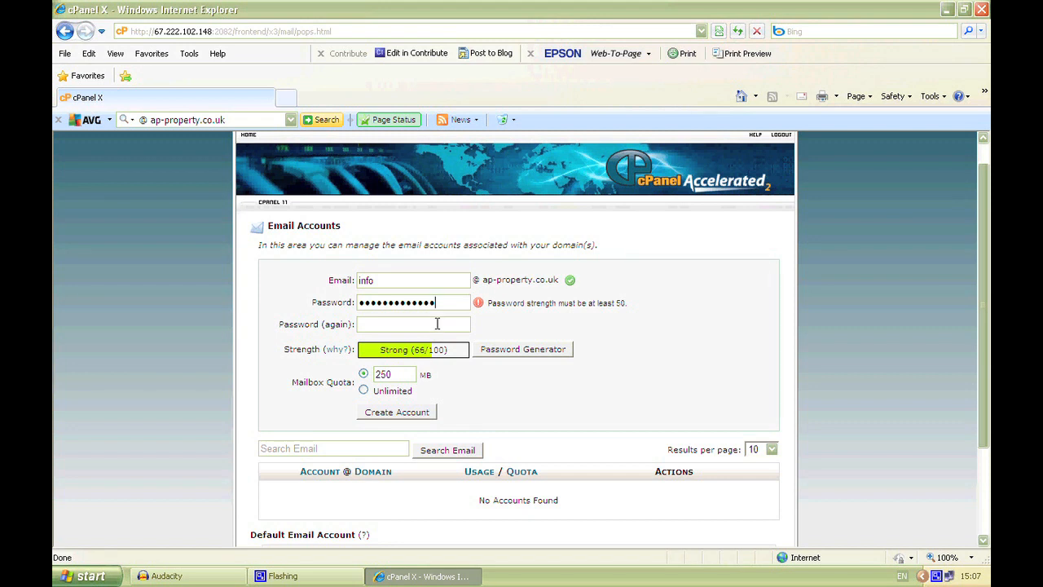
# Step: Replace the info account's password with a stronger one and repeat it in the confirmation field
pyautogui.moveTo(435, 303); pyautogui.dragTo(362, 320)
pyautogui.press('BackSpace')
pyautogui.write('*********')
pyautogui.click(404, 323)
pyautogui.write('*')
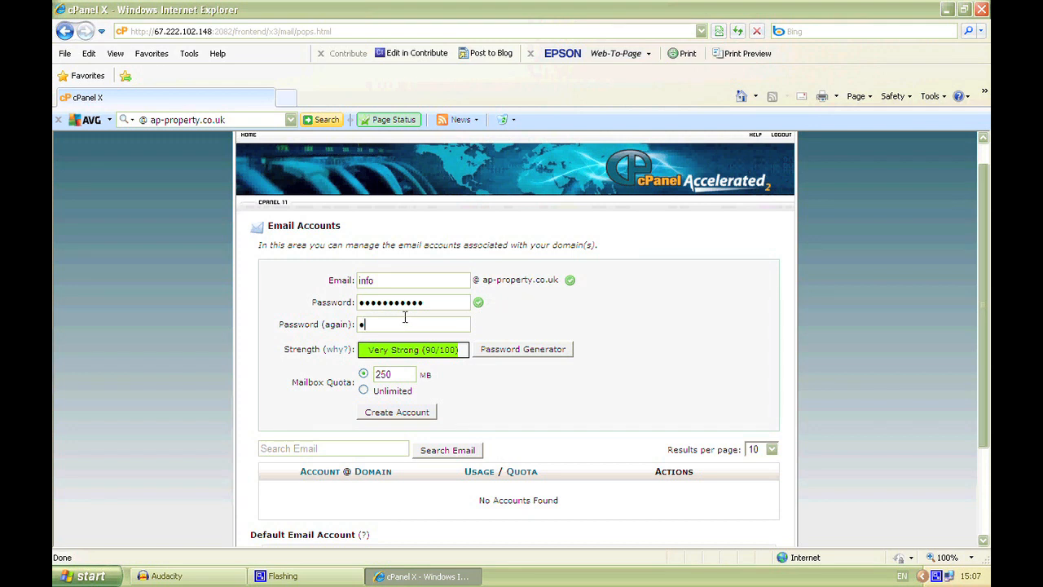
pyautogui.write('********')
# Step: Set the info account's mailbox quota to Unlimited and create the account
pyautogui.scroll(-2, 225, 368)
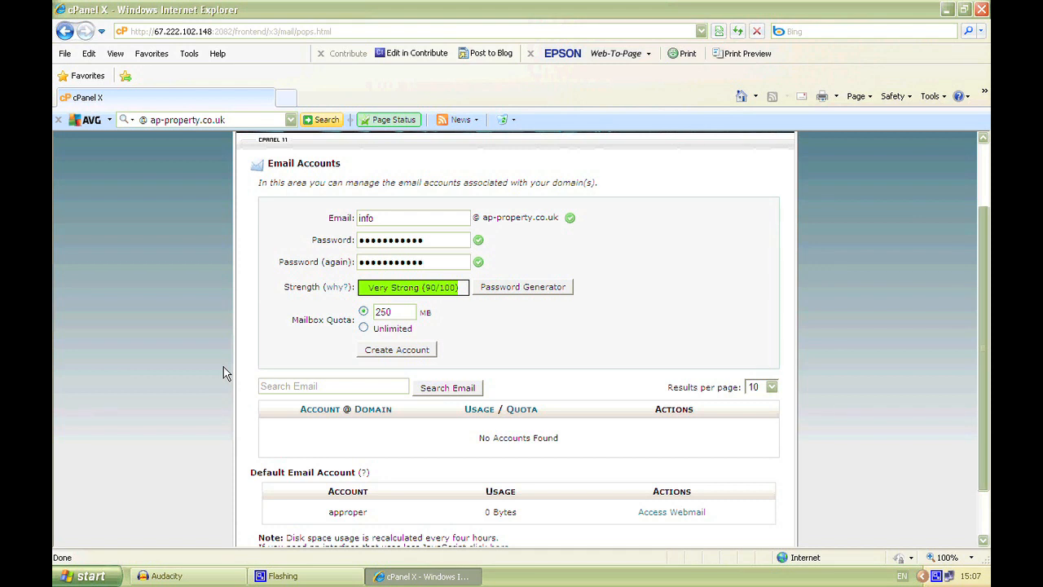
pyautogui.click(364, 330)
pyautogui.click(377, 352)
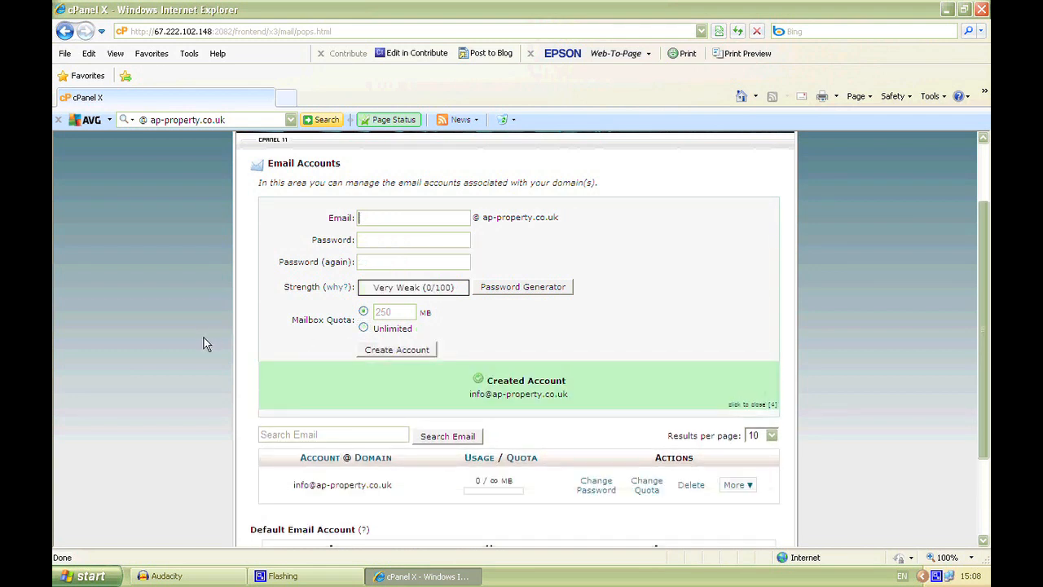
# Step: Enter a person's name as the mailbox name of a second email account, and enter and confirm its password
pyautogui.scroll(-3, 203, 338)
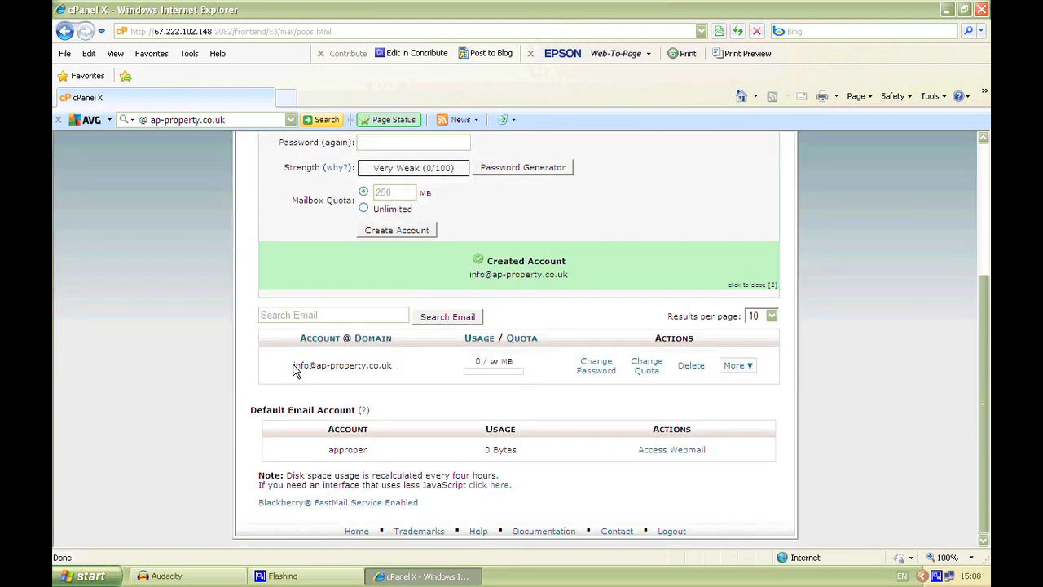
pyautogui.scroll(3, 299, 343)
pyautogui.click(389, 222)
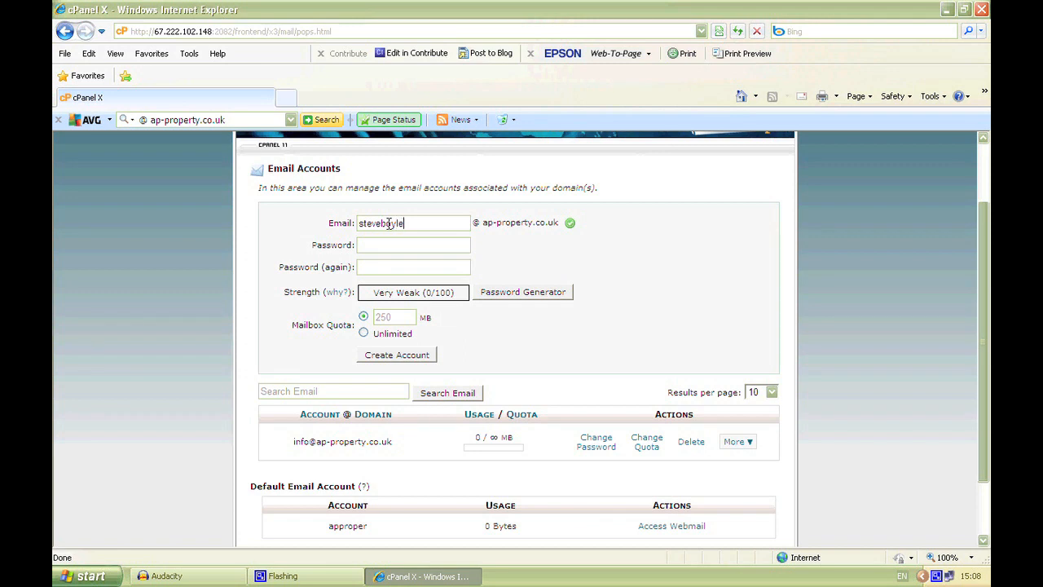
pyautogui.write('•••••••')
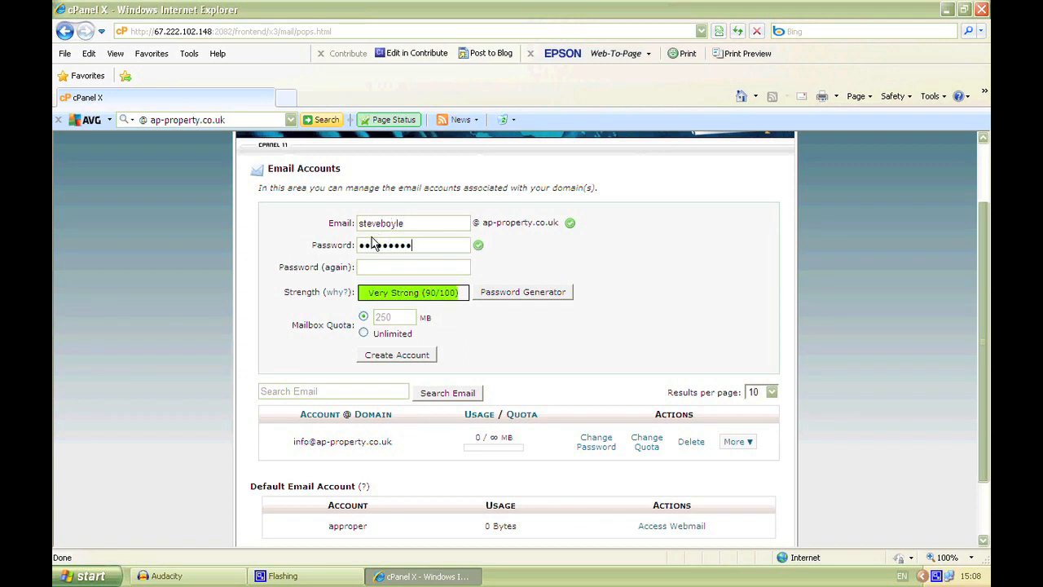
pyautogui.write('•')
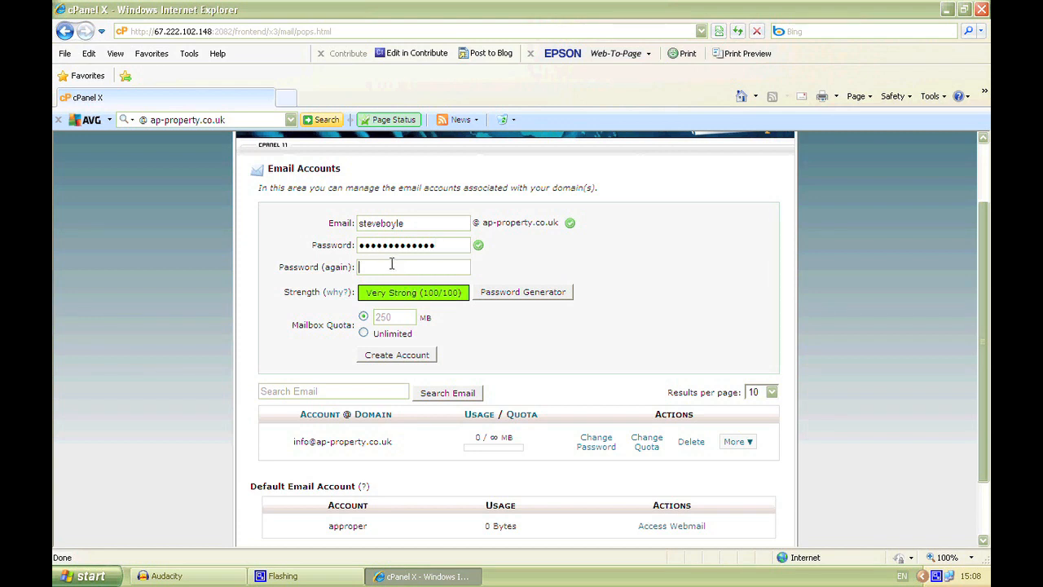
pyautogui.write('•••••')
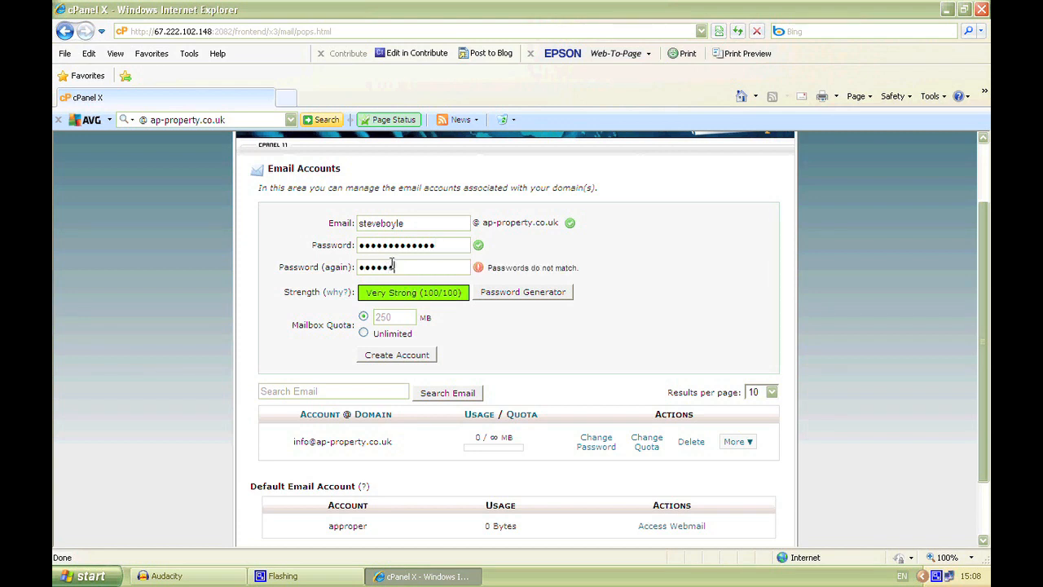
pyautogui.write('••')
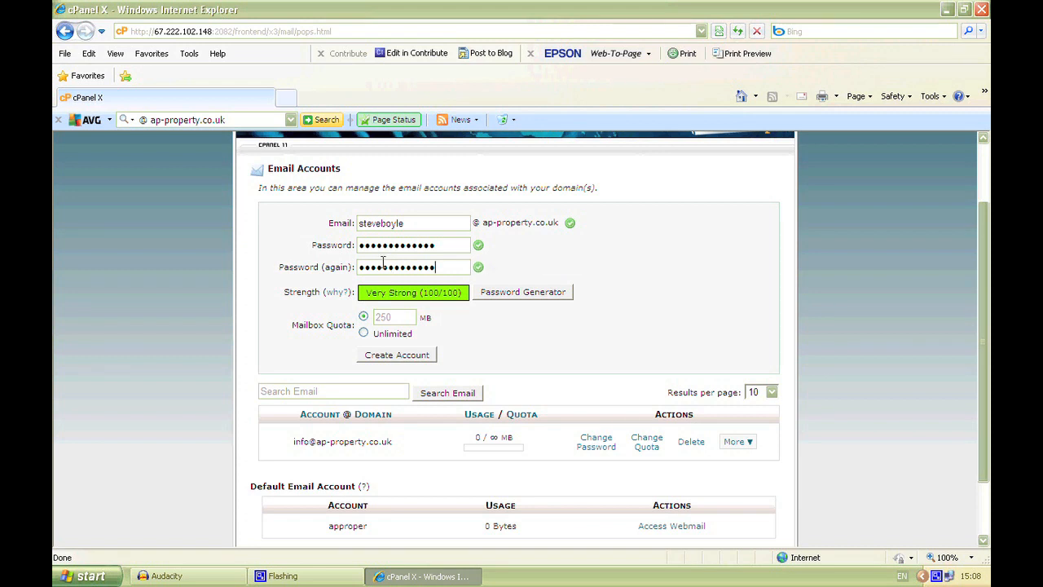
# Step: Set the second account's mailbox quota to 300 MB and create the account
pyautogui.click(364, 316)
pyautogui.moveTo(393, 316); pyautogui.dragTo(378, 317)
pyautogui.write('300')
pyautogui.click(399, 356)
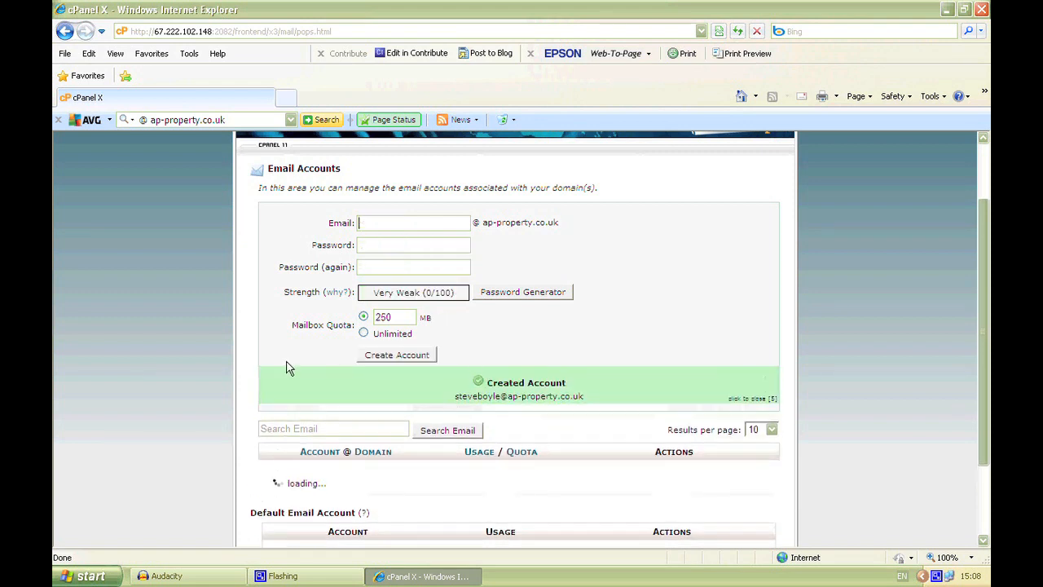
# Step: Review the usage and quota of both new email accounts in the account list
pyautogui.scroll(-3, 252, 381)
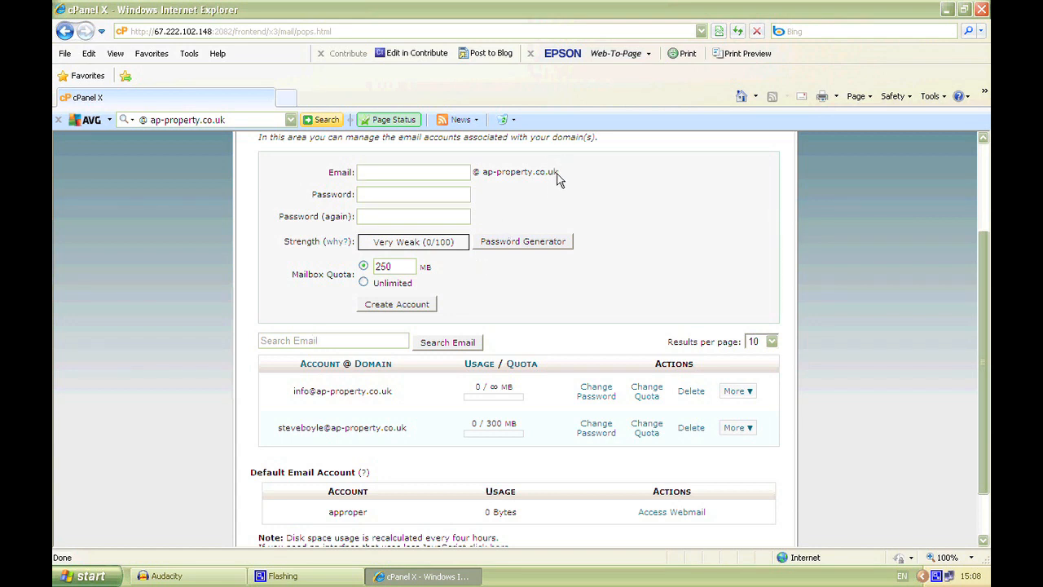
pyautogui.scroll(-2, 363, 261)
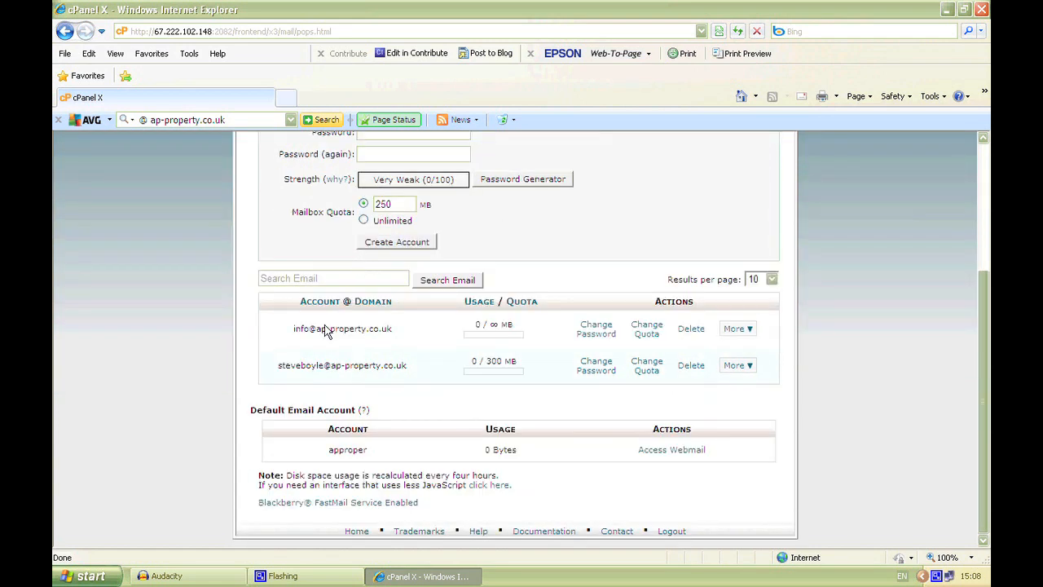
pyautogui.doubleClick(481, 324)
pyautogui.moveTo(490, 324); pyautogui.dragTo(510, 324)
pyautogui.click(500, 326)
pyautogui.moveTo(487, 360); pyautogui.dragTo(515, 369)
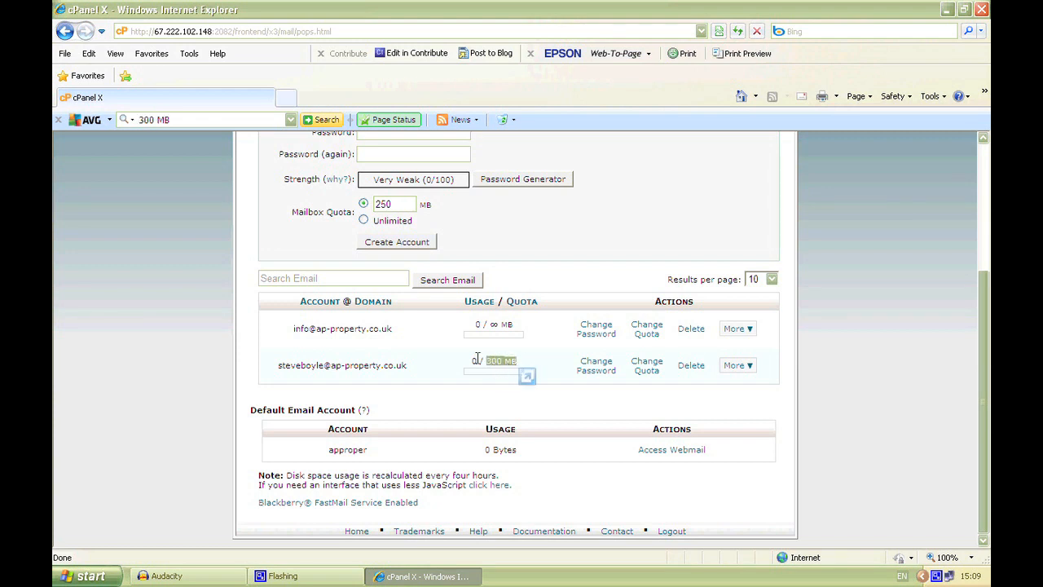
# Step: Inspect the info account's password change form, its password generator and the quota change form, cancelling each one
pyautogui.click(383, 372)
pyautogui.moveTo(292, 329); pyautogui.dragTo(430, 342)
pyautogui.click(390, 331)
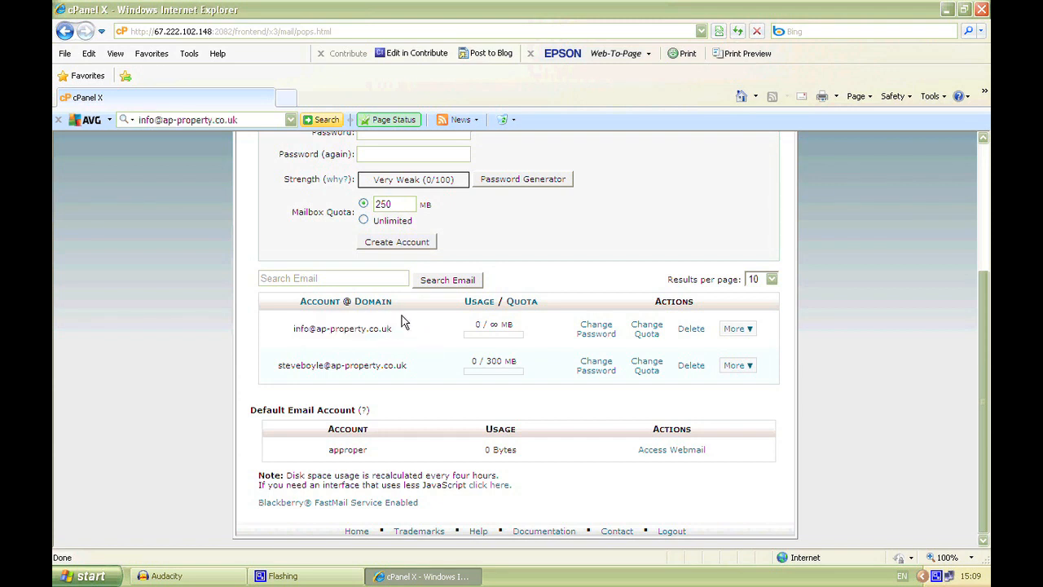
pyautogui.click(596, 330)
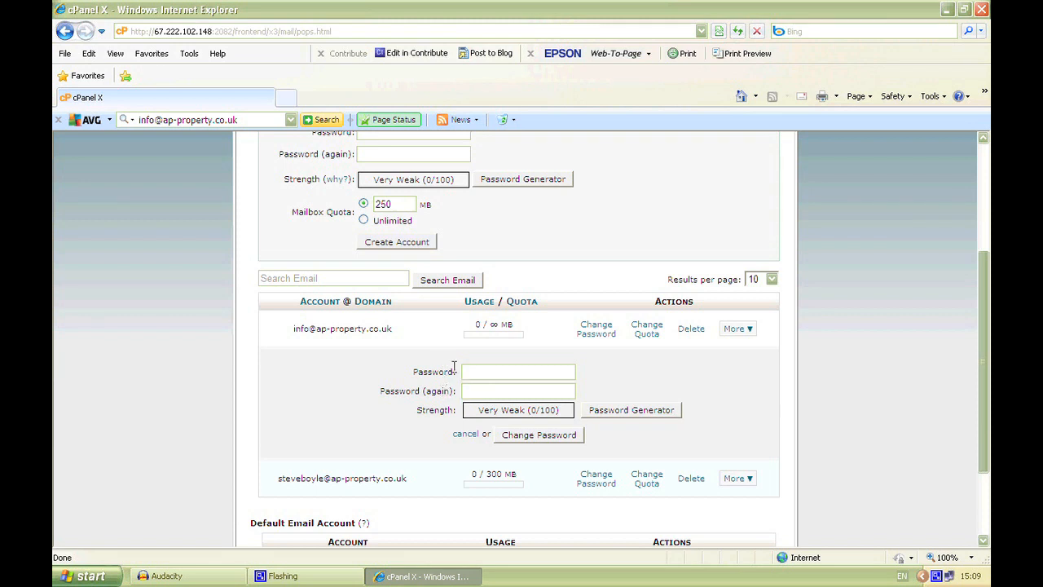
pyautogui.click(621, 410)
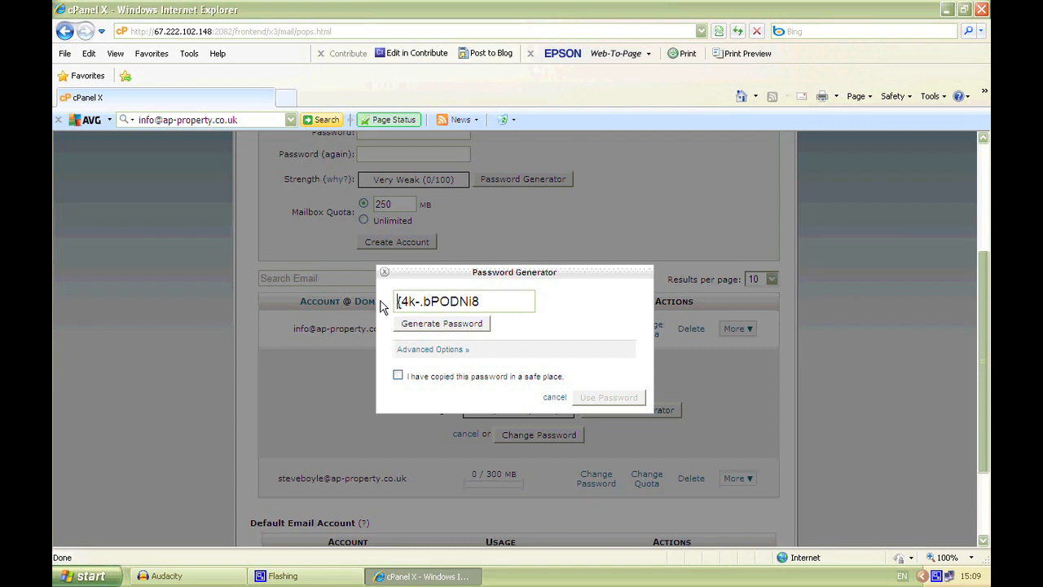
pyautogui.click(385, 272)
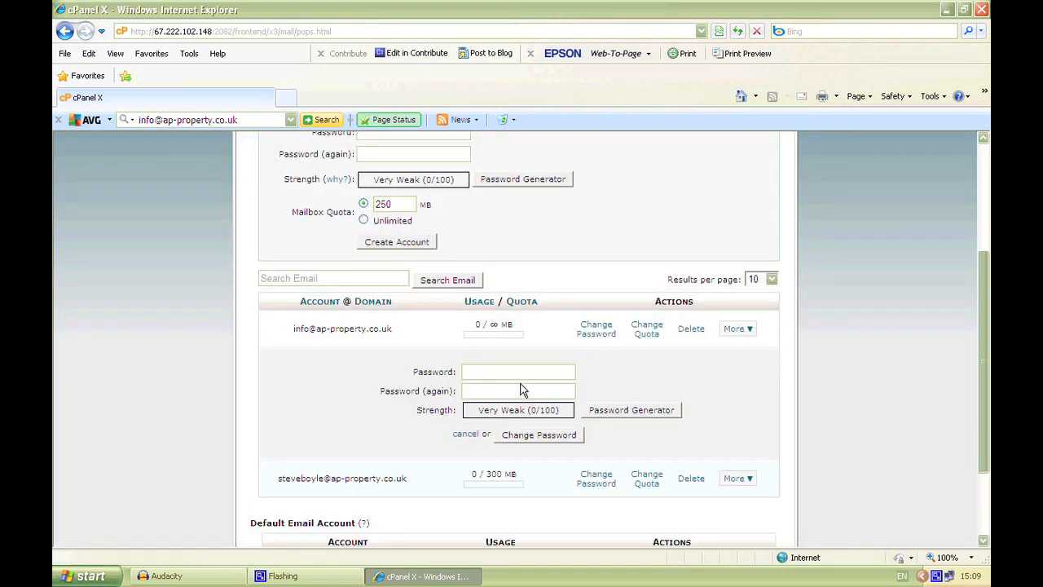
pyautogui.click(465, 436)
pyautogui.click(651, 330)
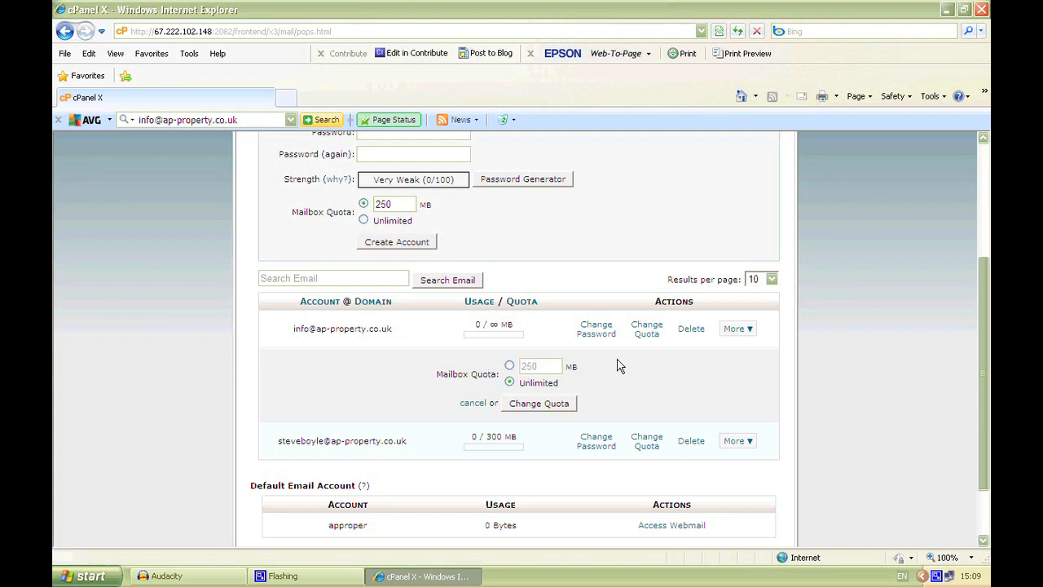
pyautogui.click(479, 406)
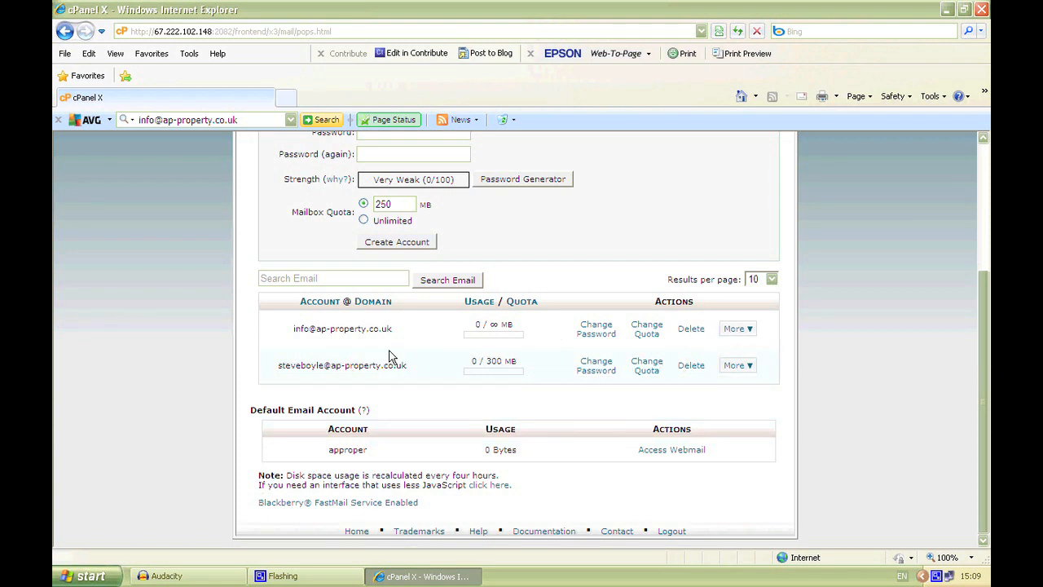
# Step: Review the account creation form together with the quotas of the email accounts listed below it
pyautogui.scroll(3, 237, 342)
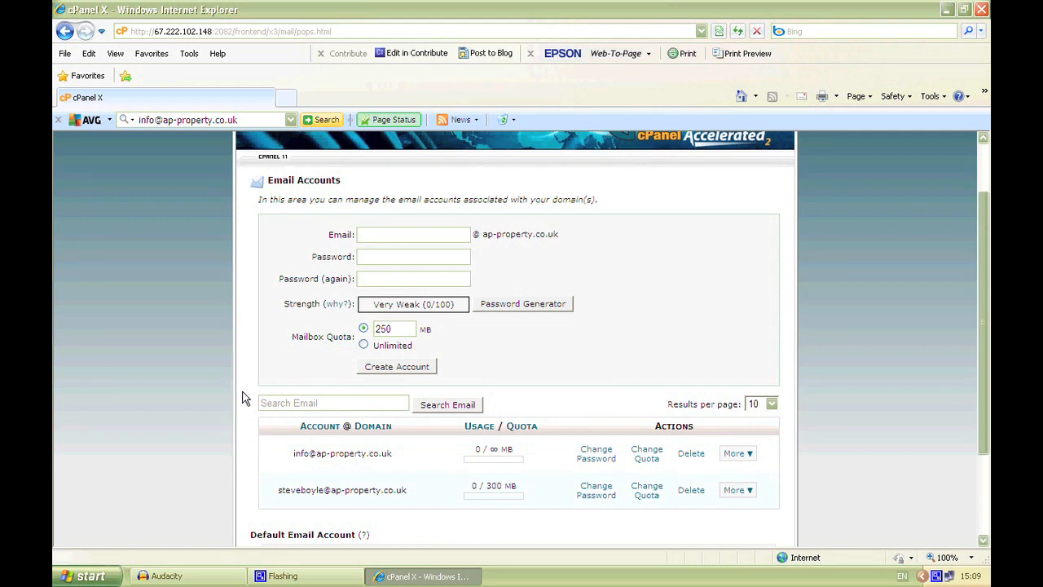
pyautogui.scroll(-2, 245, 397)
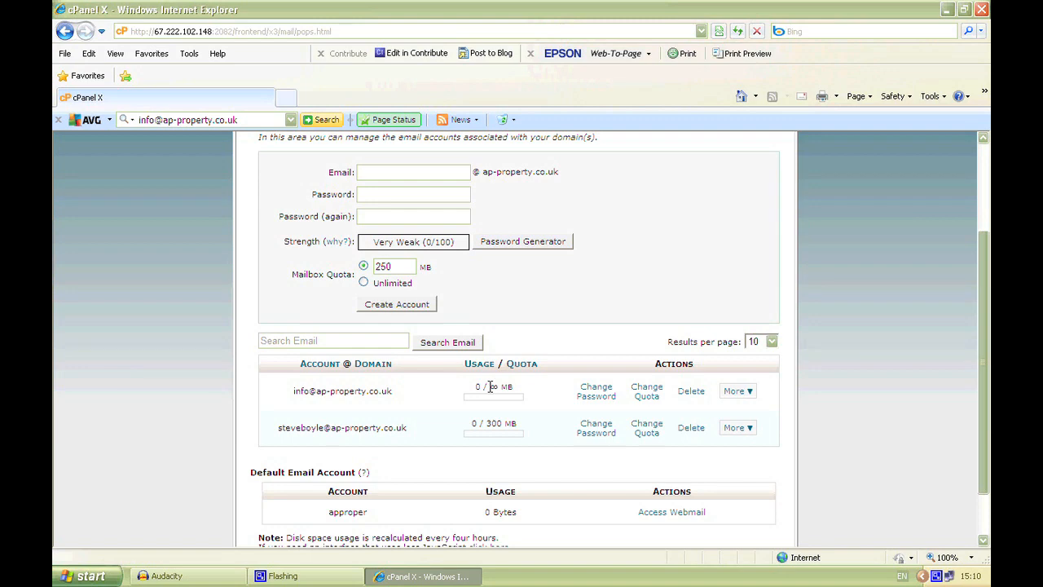
pyautogui.scroll(4, 481, 386)
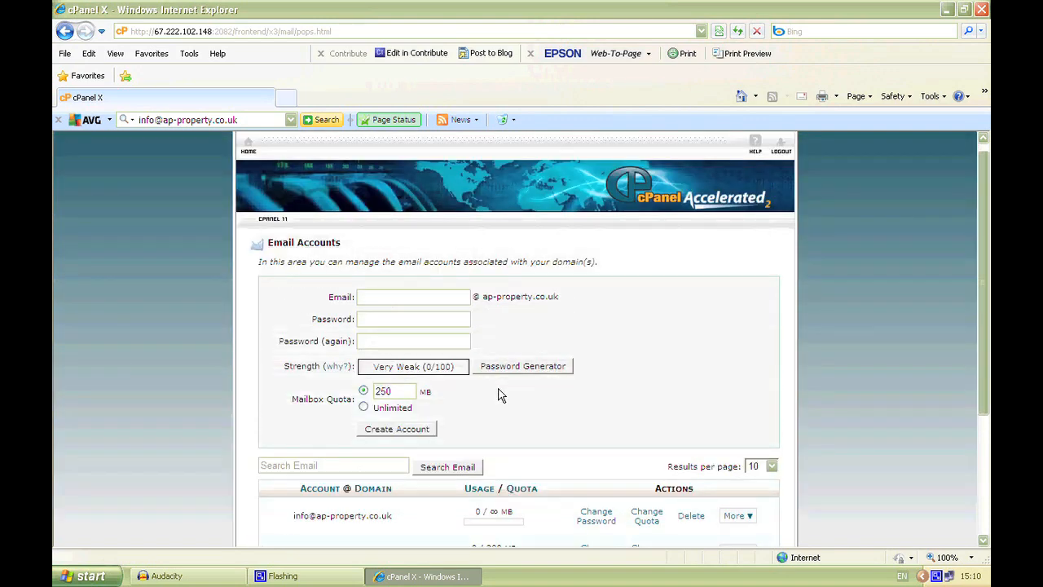
pyautogui.scroll(-2, 489, 396)
pyautogui.scroll(-2, 422, 396)
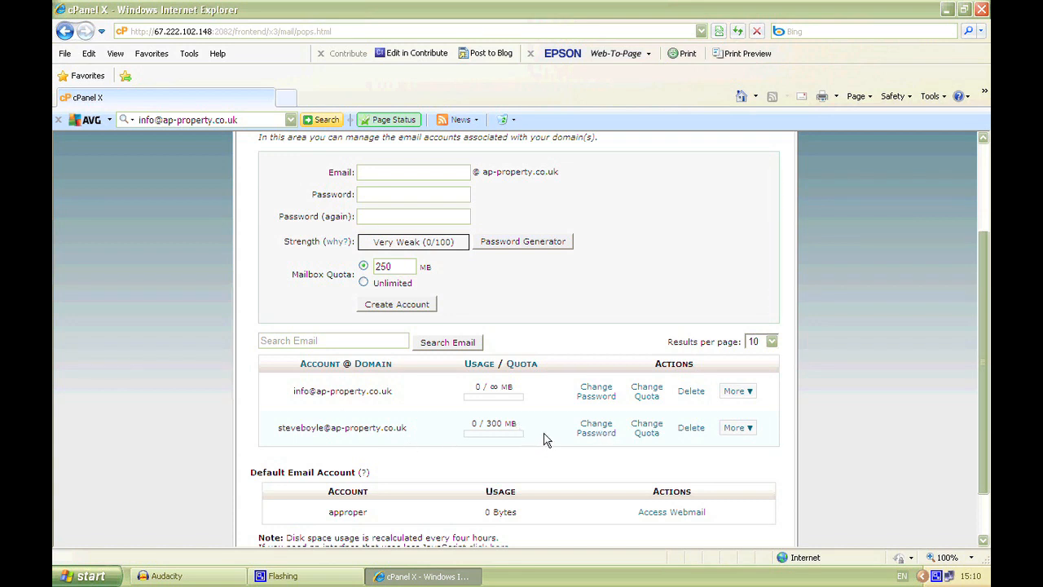
pyautogui.scroll(1, 397, 421)
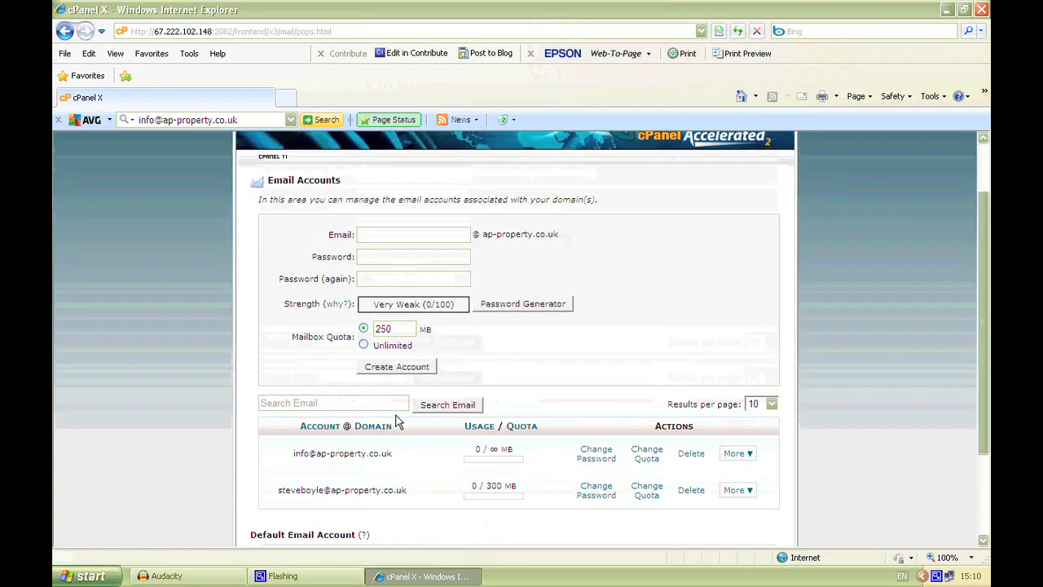
pyautogui.scroll(-1, 397, 421)
pyautogui.scroll(1, 397, 421)
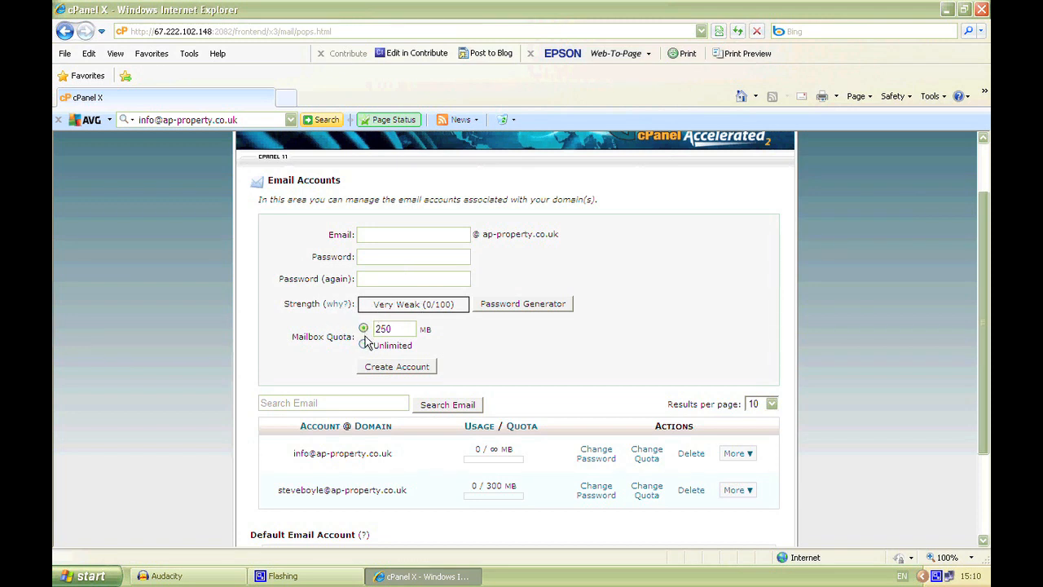
pyautogui.scroll(2, 377, 354)
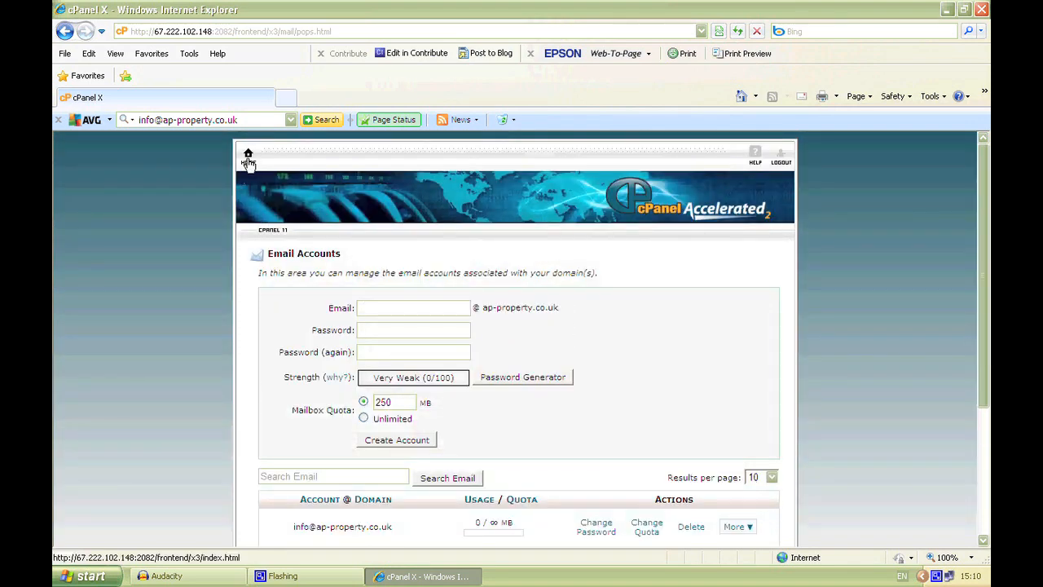
# Step: Return to the cPanel home page and check the Disk Space Usage figure in the account statistics
pyautogui.click(248, 155)
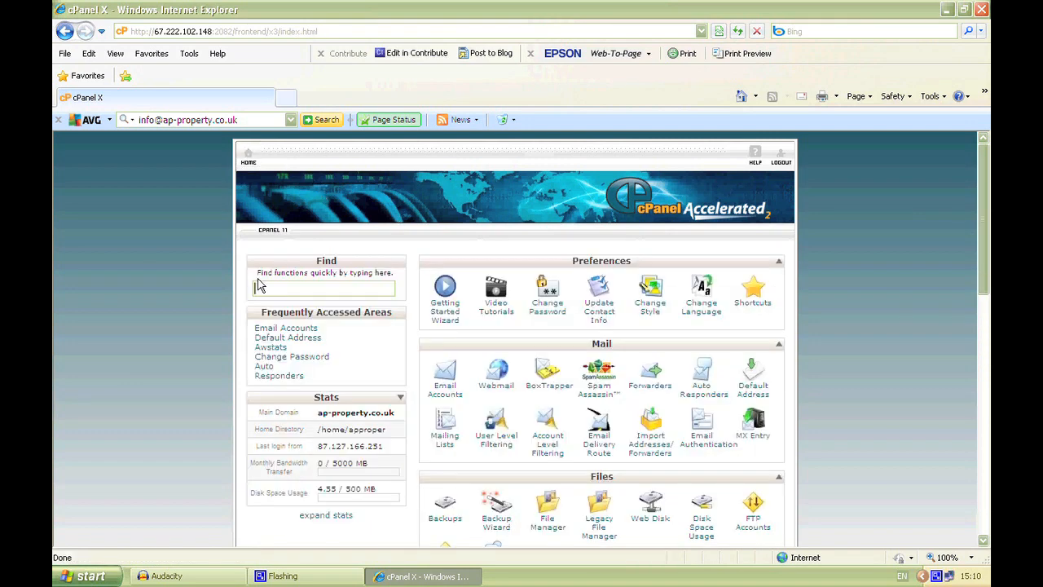
pyautogui.scroll(-1, 257, 284)
pyautogui.scroll(-1, 257, 284)
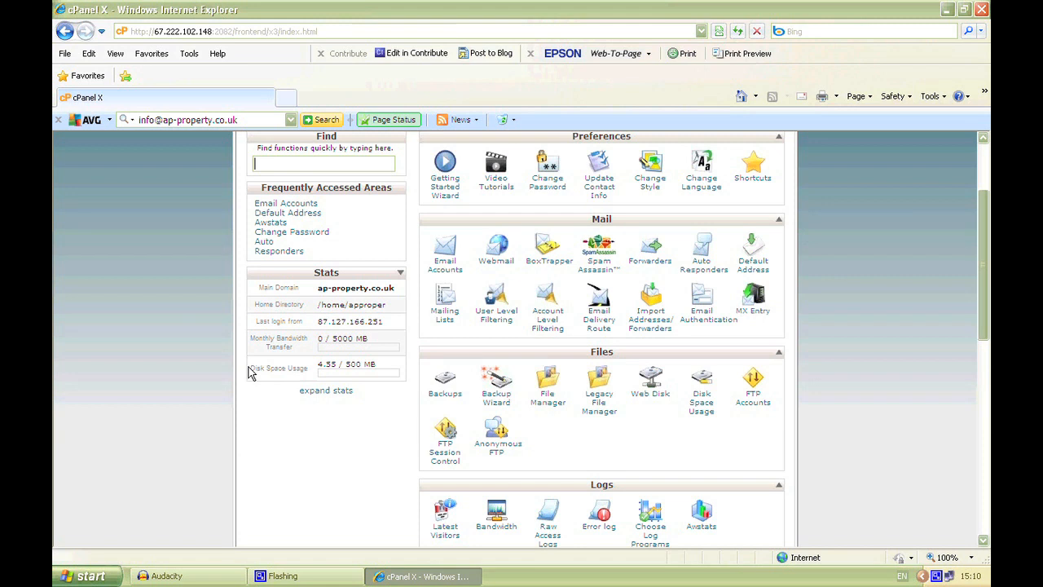
pyautogui.moveTo(252, 367); pyautogui.dragTo(373, 364)
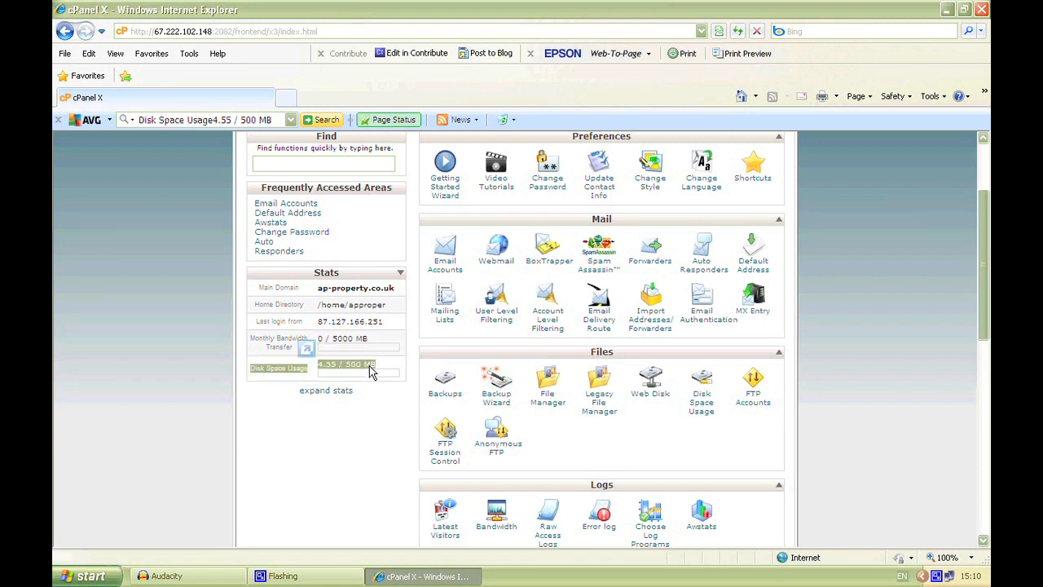
pyautogui.click(334, 367)
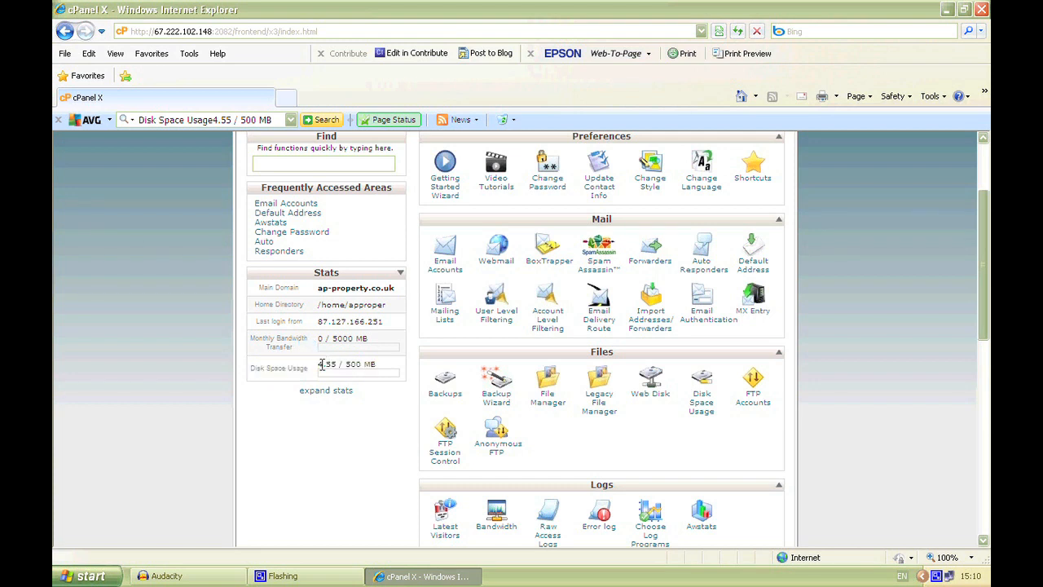
pyautogui.moveTo(319, 365); pyautogui.dragTo(339, 364)
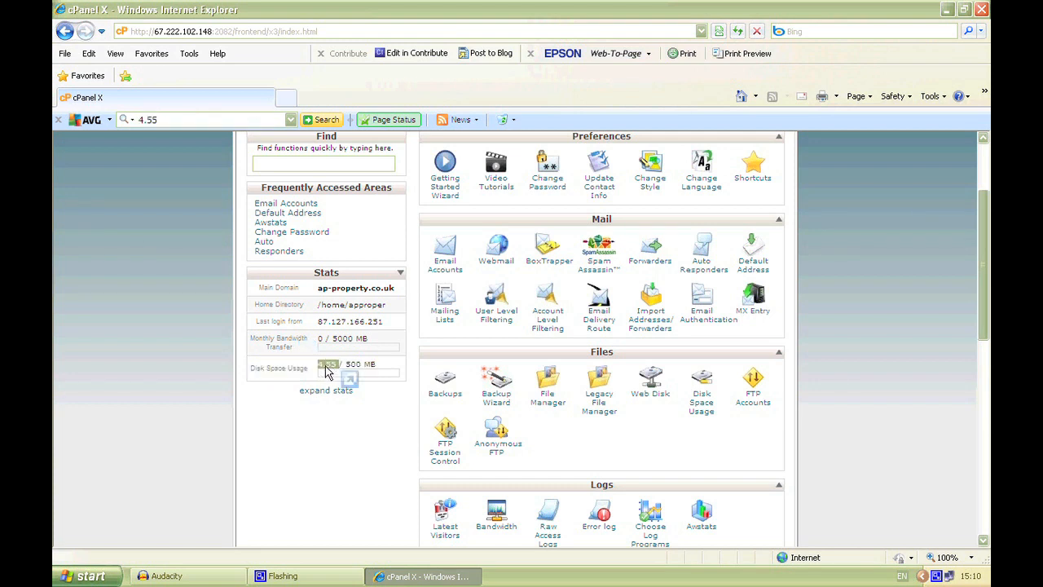
pyautogui.click(347, 364)
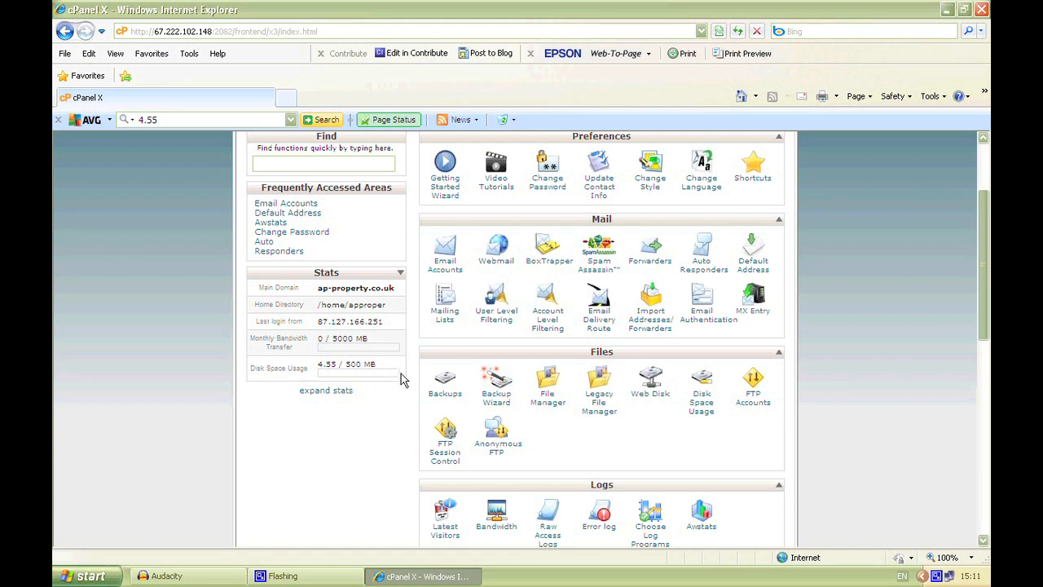
pyautogui.moveTo(249, 368); pyautogui.dragTo(295, 362)
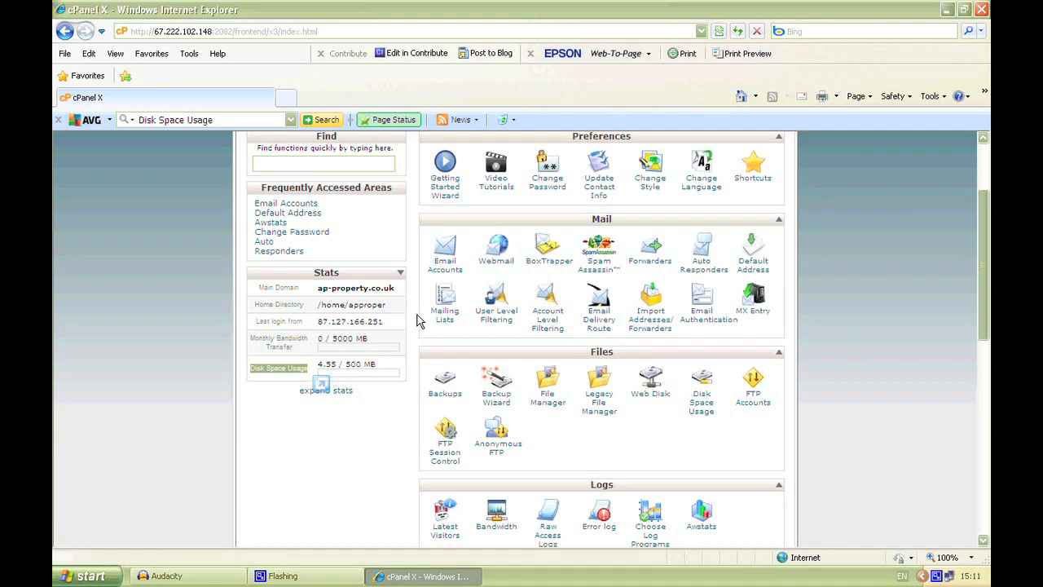
# Step: Reopen Email Accounts and examine the quotas and addresses of the two accounts in the list
pyautogui.click(445, 267)
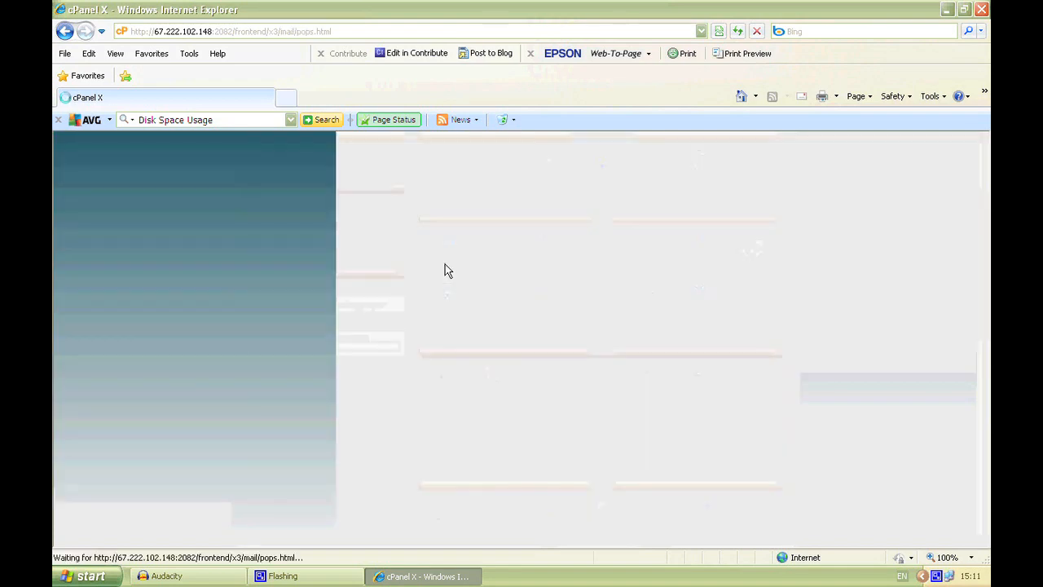
pyautogui.scroll(-3, 251, 347)
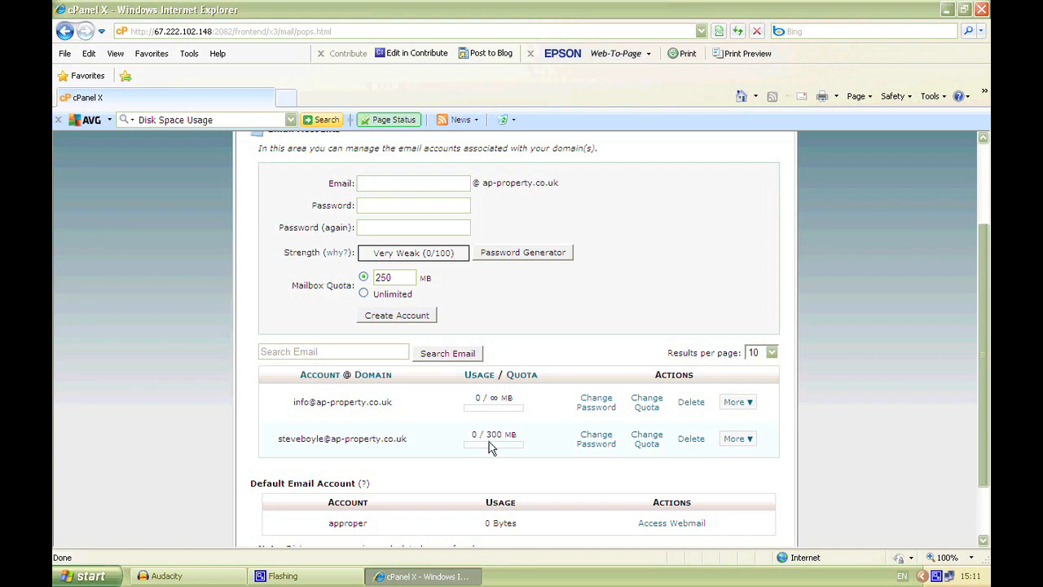
pyautogui.scroll(3, 383, 397)
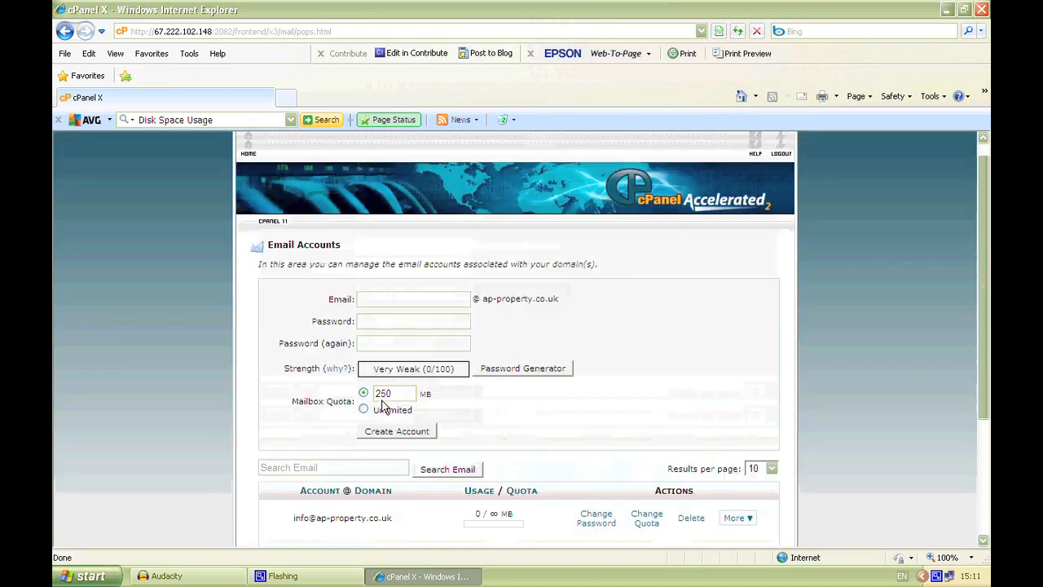
pyautogui.scroll(-3, 367, 351)
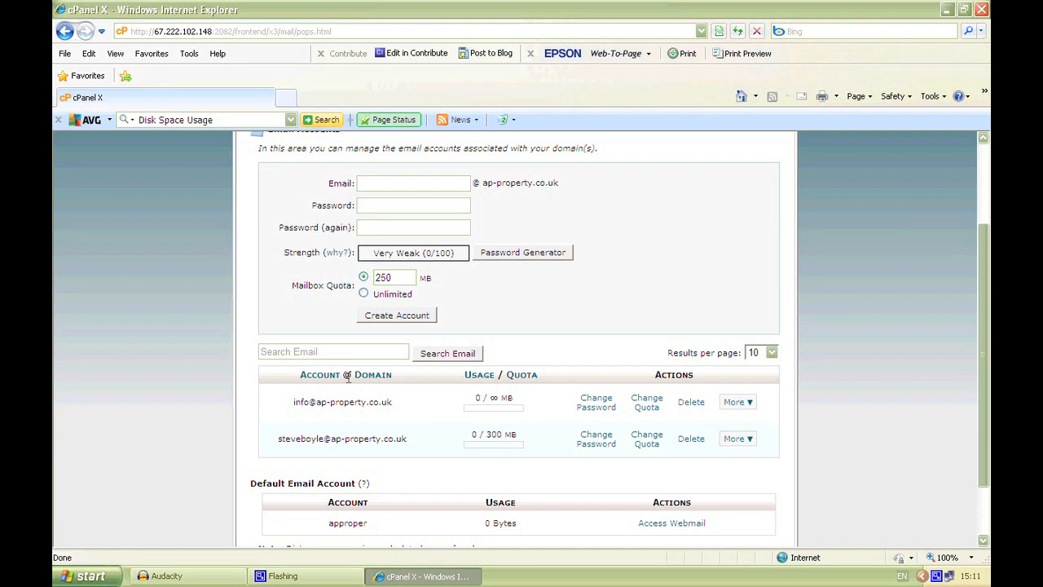
pyautogui.scroll(3, 328, 383)
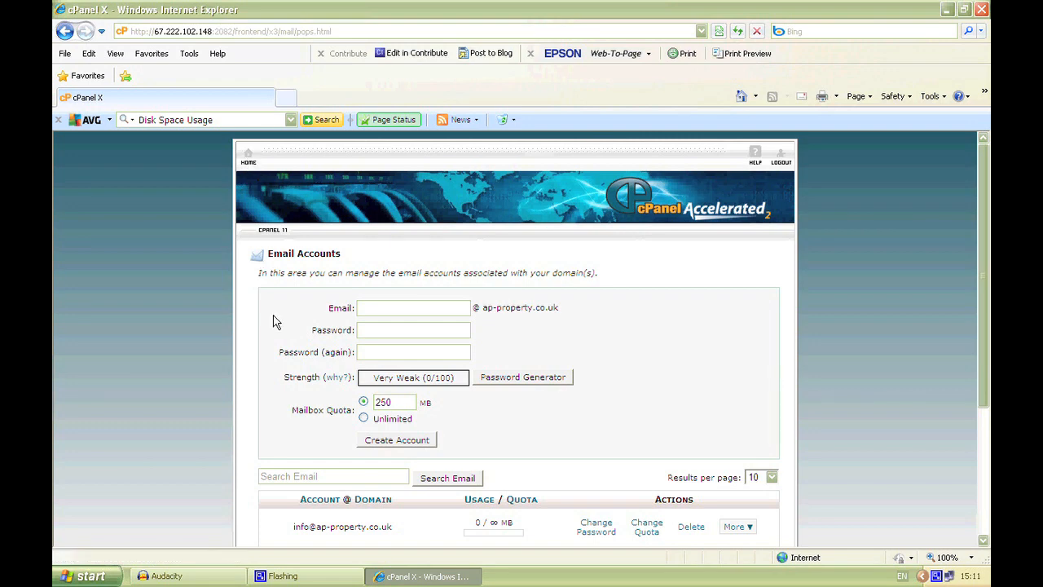
pyautogui.scroll(-5, 301, 347)
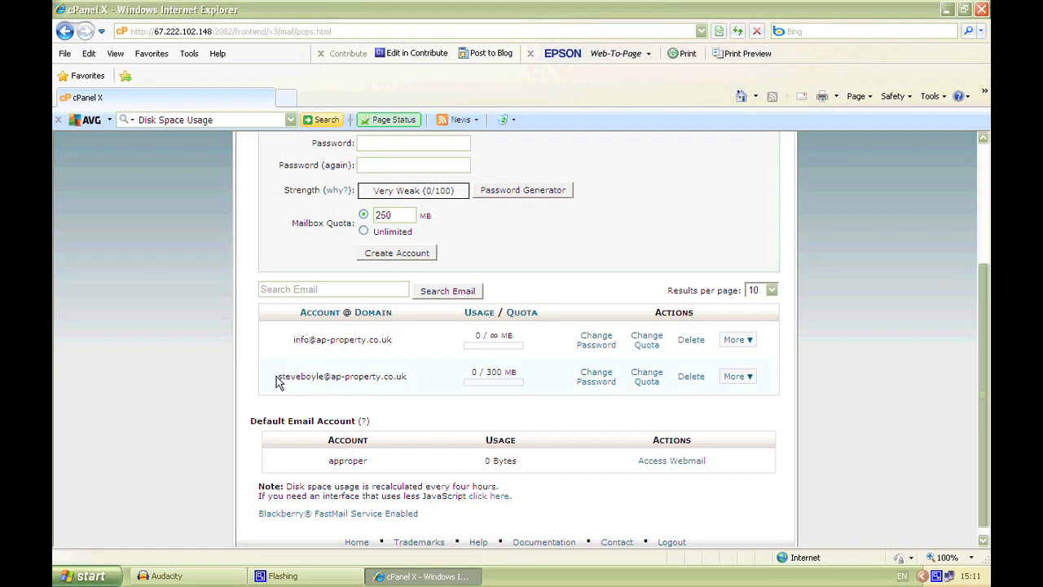
pyautogui.moveTo(277, 378); pyautogui.dragTo(319, 383)
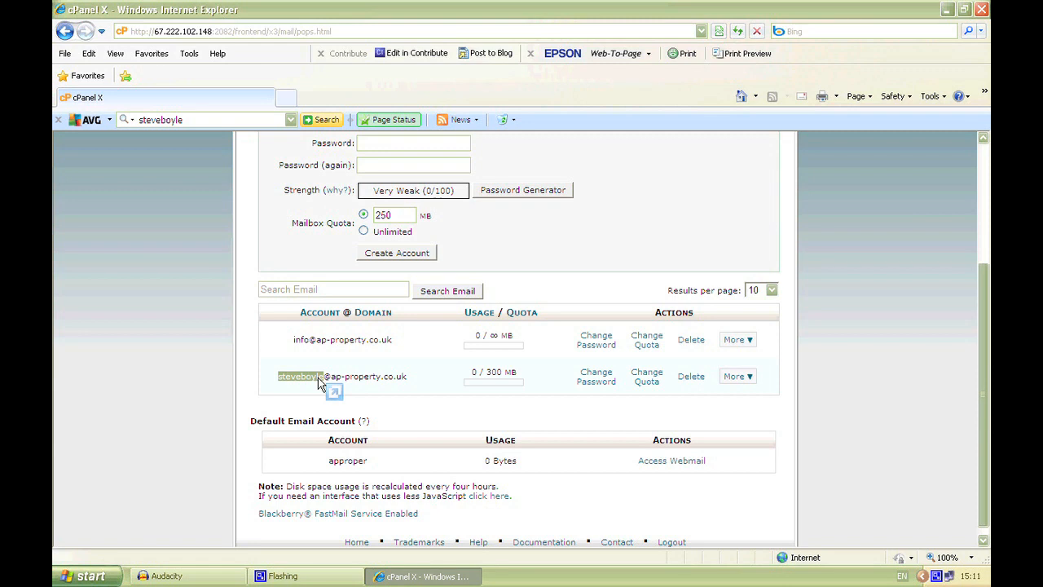
pyautogui.click(319, 377)
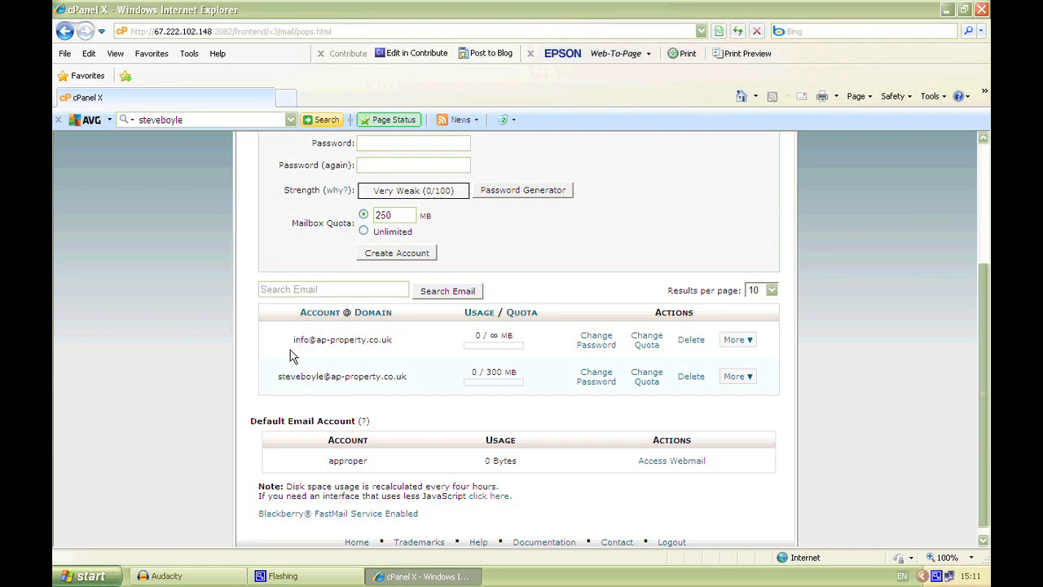
pyautogui.moveTo(299, 343); pyautogui.dragTo(389, 347)
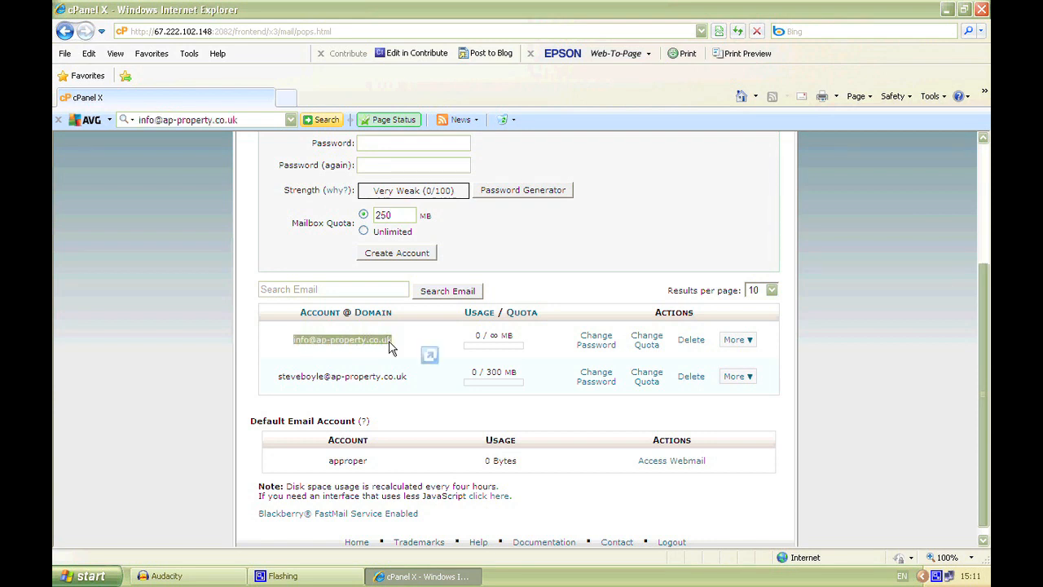
pyautogui.click(323, 375)
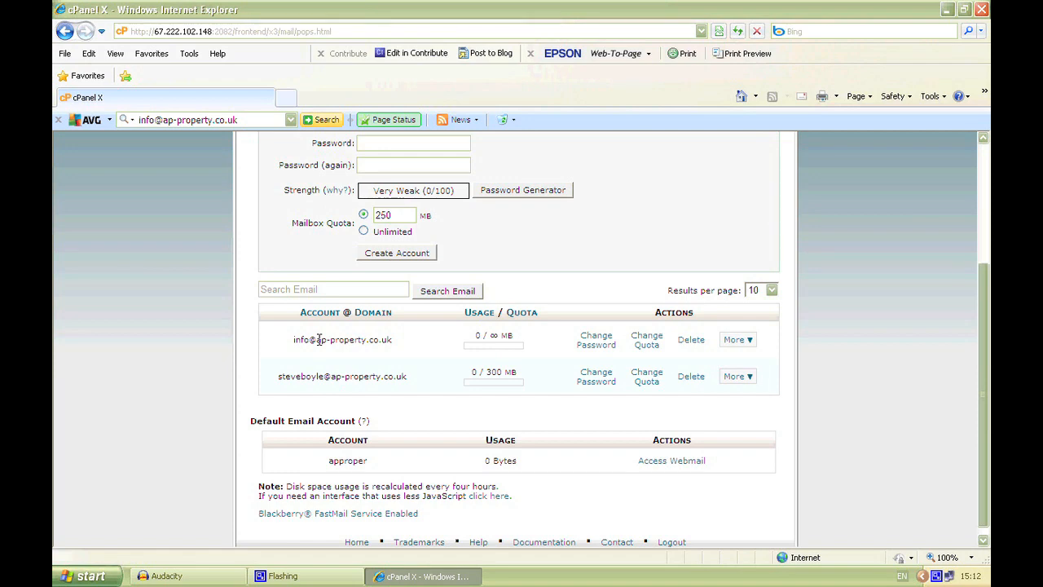
# Step: Go back to the home page and open the Default Address settings for the domain's unrouted mail
pyautogui.scroll(3, 287, 362)
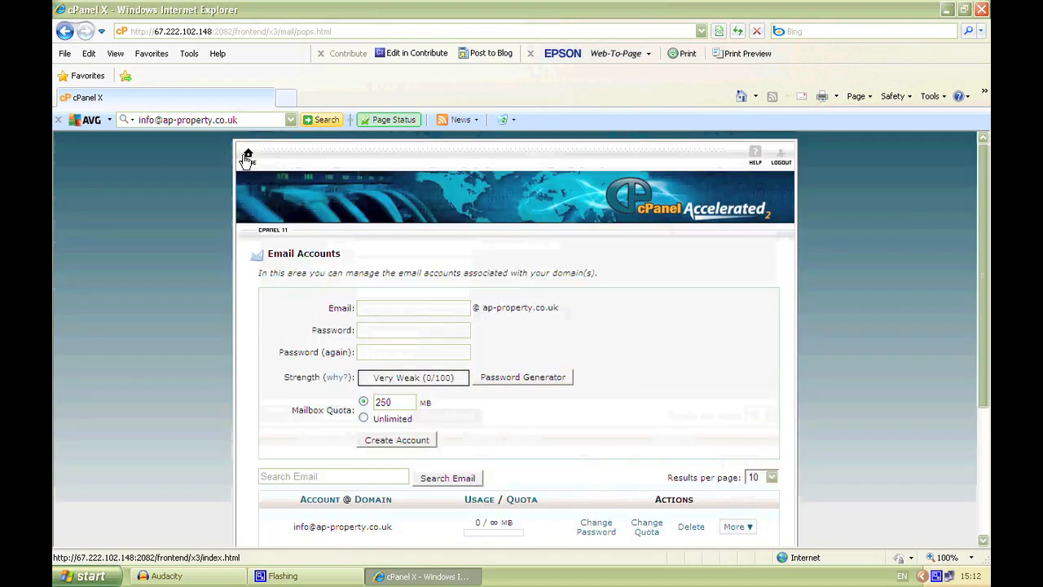
pyautogui.click(246, 156)
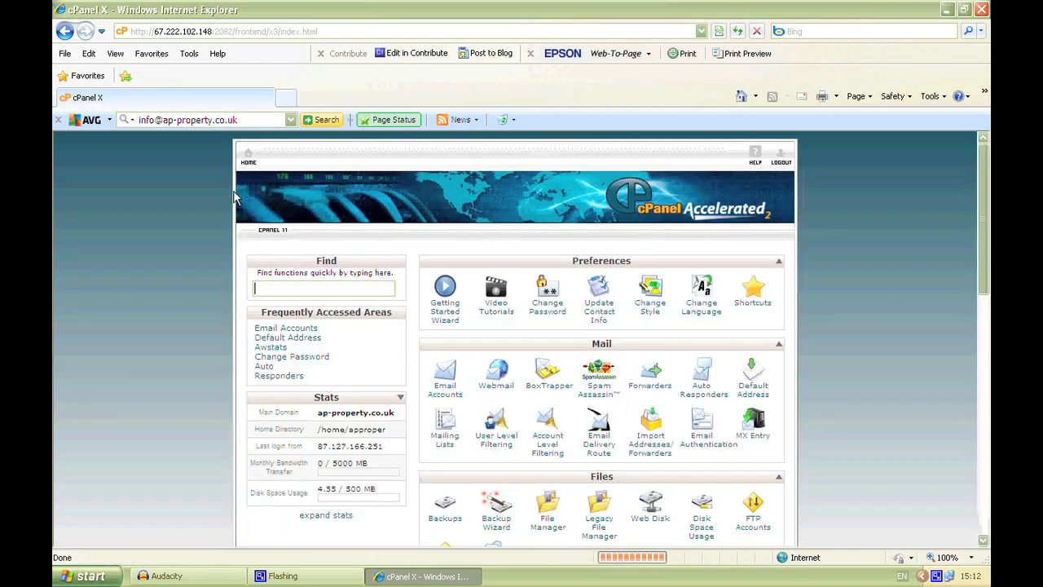
pyautogui.scroll(-1, 197, 252)
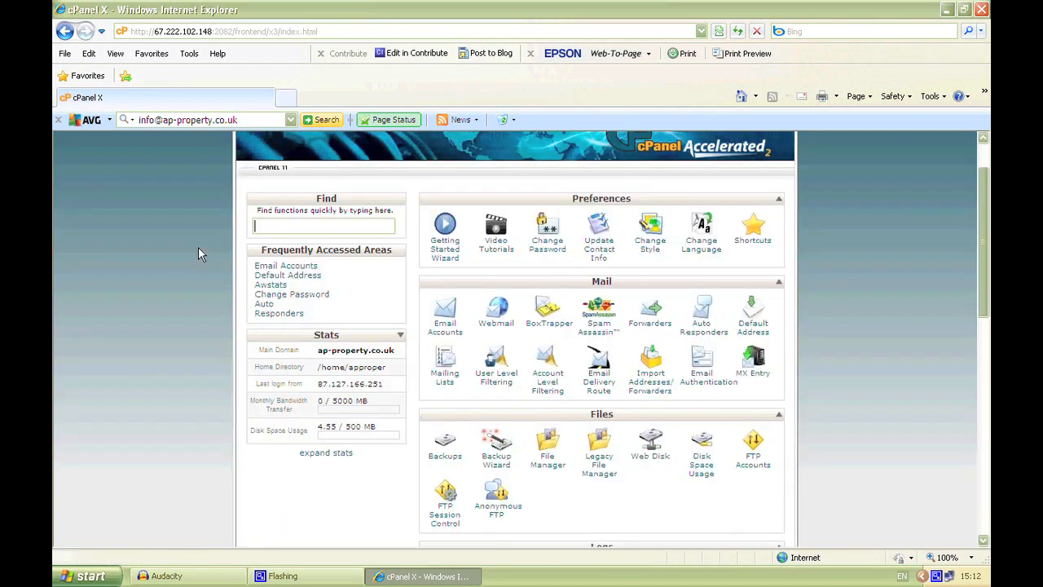
pyautogui.click(753, 328)
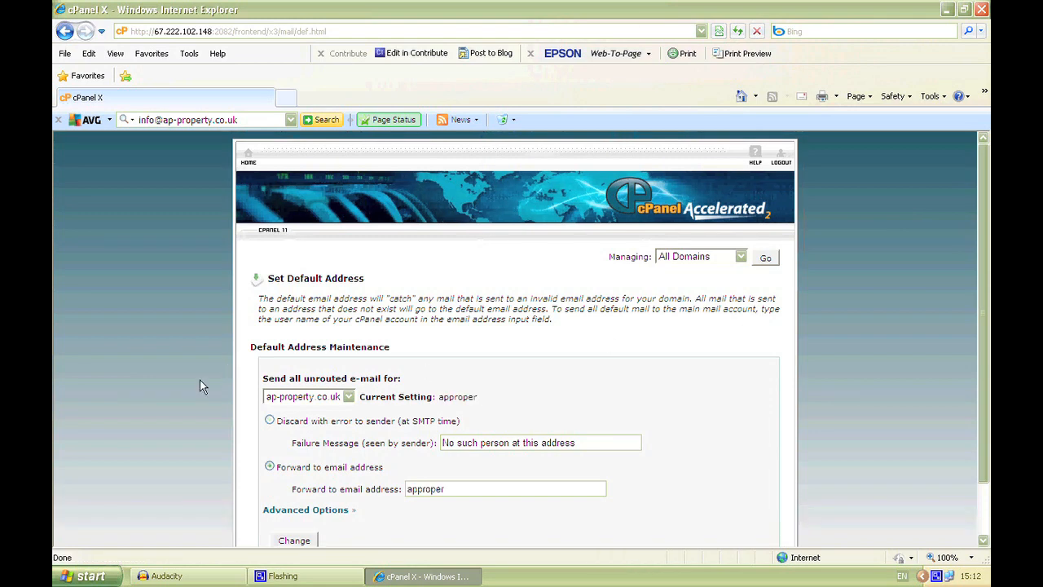
pyautogui.scroll(-2, 200, 379)
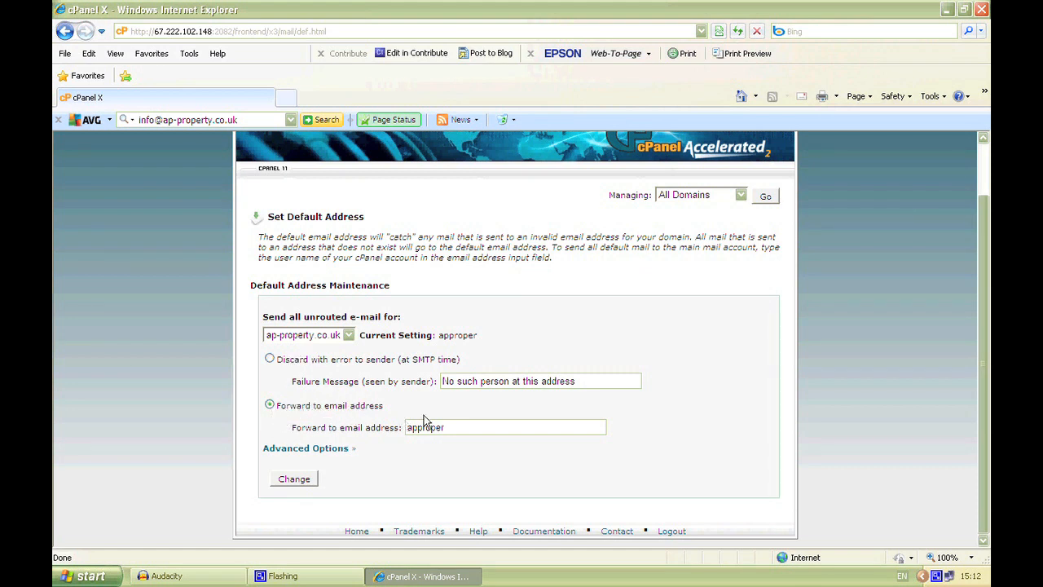
# Step: Replace the forwarding address for the domain's unrouted mail with the domain's general info mailbox address
pyautogui.moveTo(463, 426); pyautogui.dragTo(407, 436)
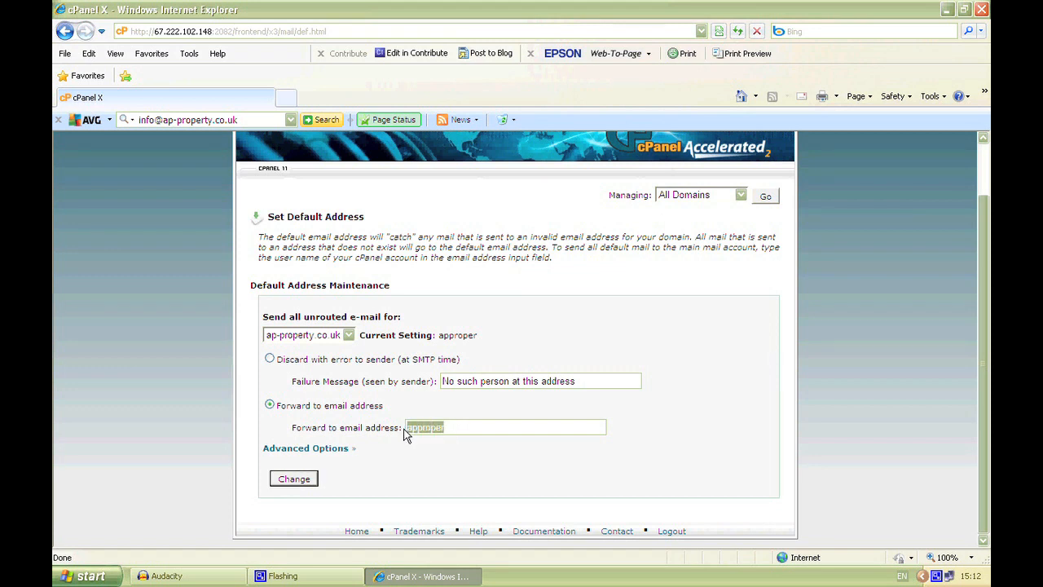
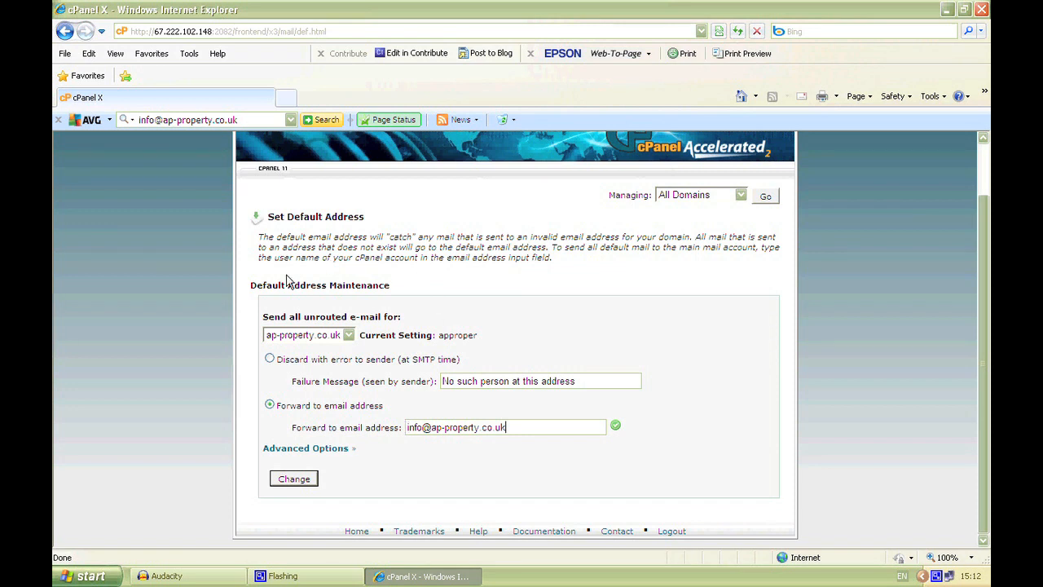
# Step: Review the Set Default Address description and the entered forwarding address, and apply the default address change for the domain
pyautogui.click(259, 239)
pyautogui.moveTo(259, 239); pyautogui.dragTo(687, 236)
pyautogui.click(516, 228)
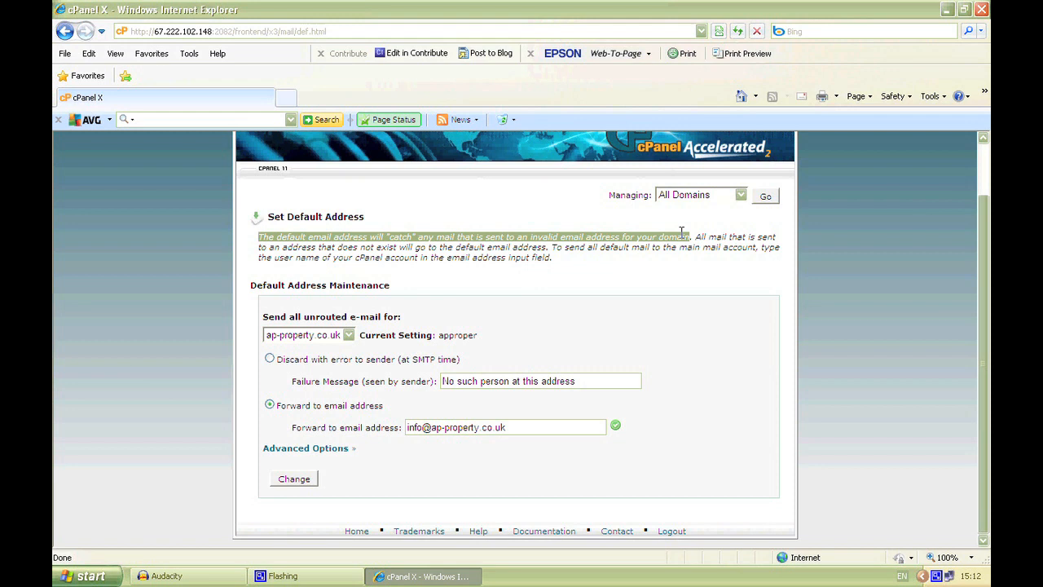
pyautogui.click(607, 239)
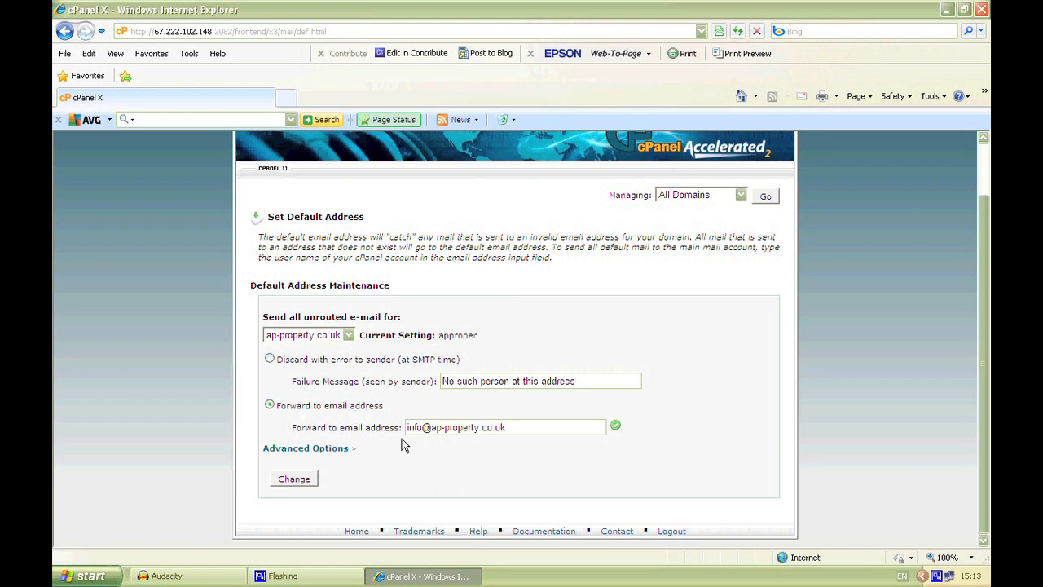
pyautogui.moveTo(408, 427); pyautogui.dragTo(510, 432)
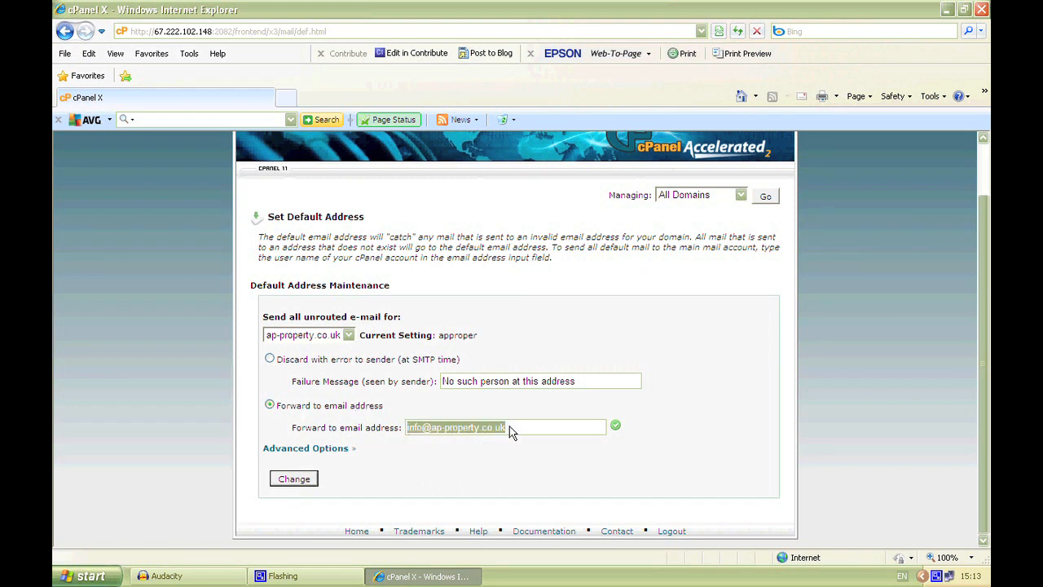
pyautogui.click(511, 432)
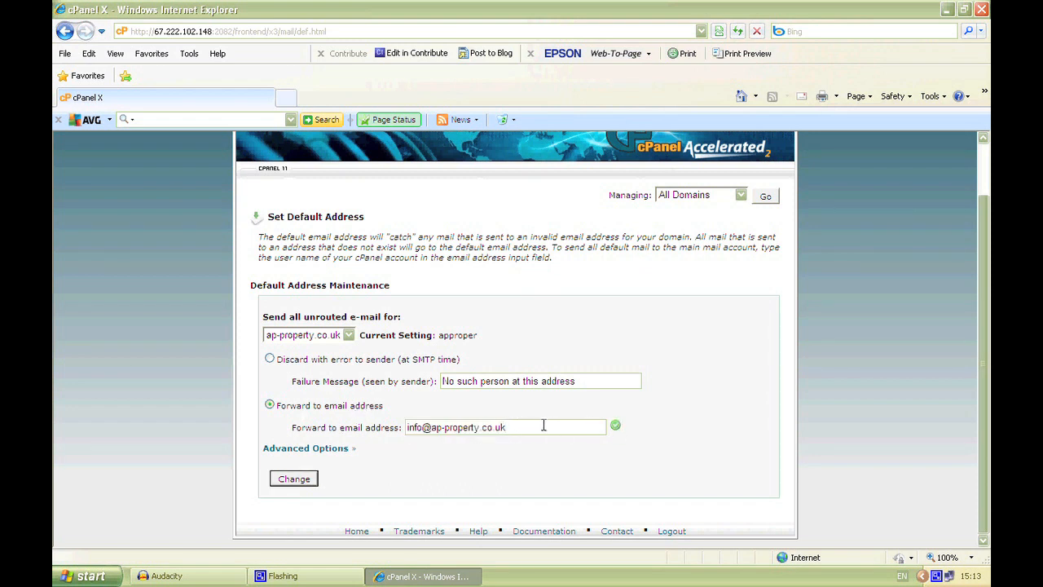
pyautogui.click(297, 486)
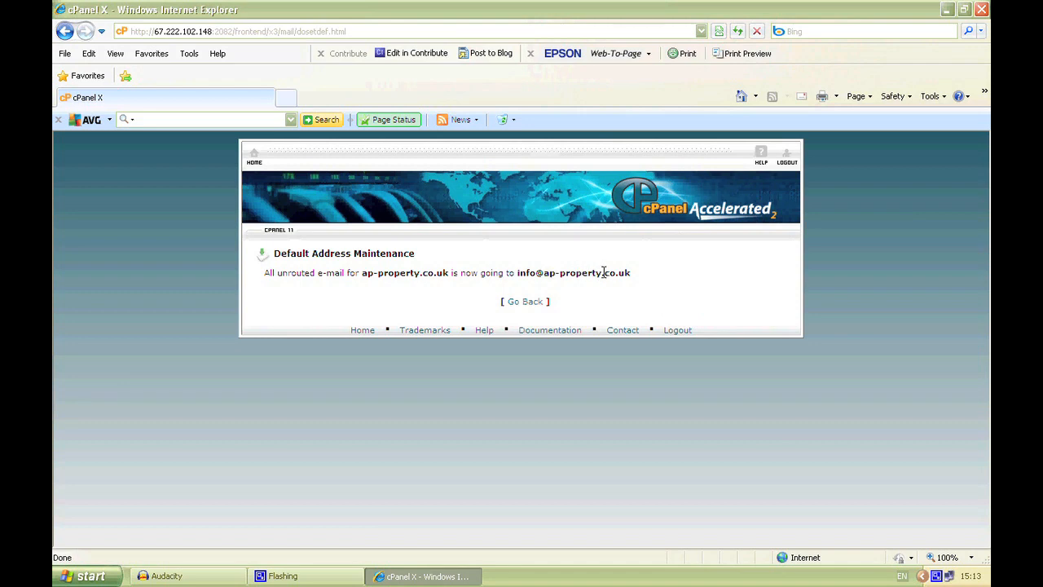
# Step: Leave the default address settings for the home page and open the list of accounts in Email Accounts
pyautogui.click(525, 303)
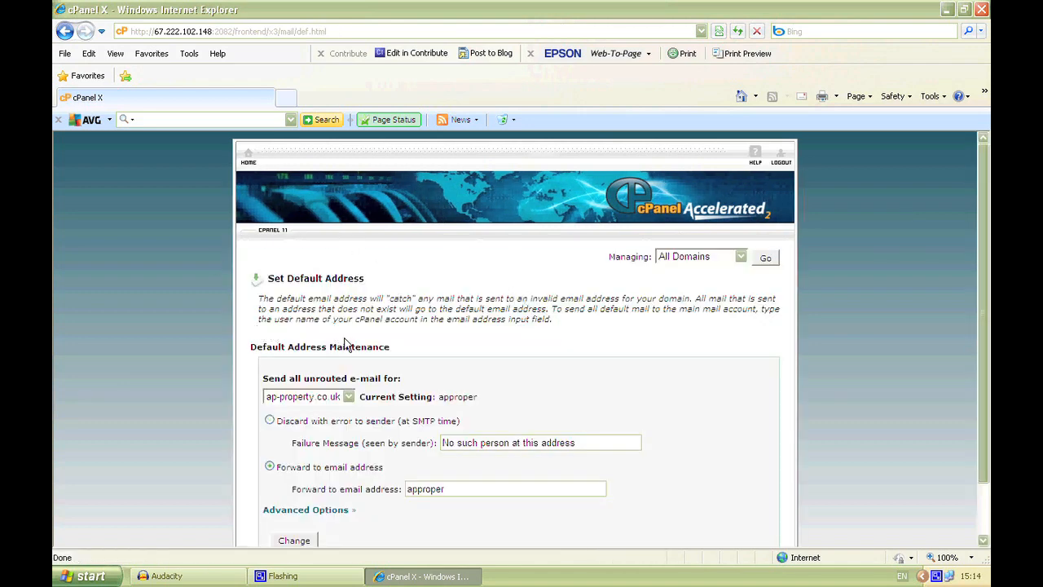
pyautogui.click(246, 154)
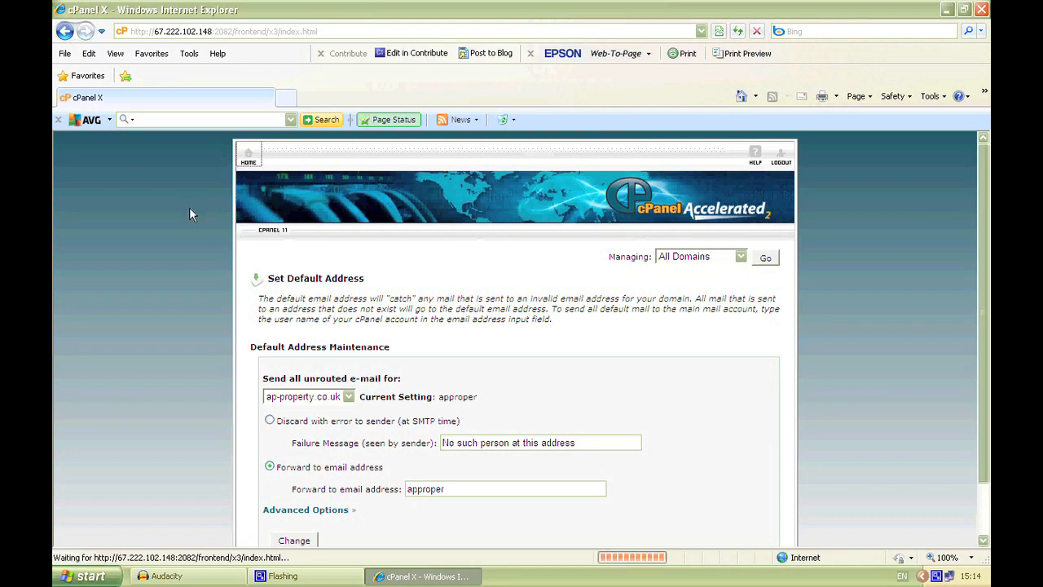
pyautogui.scroll(-2, 192, 264)
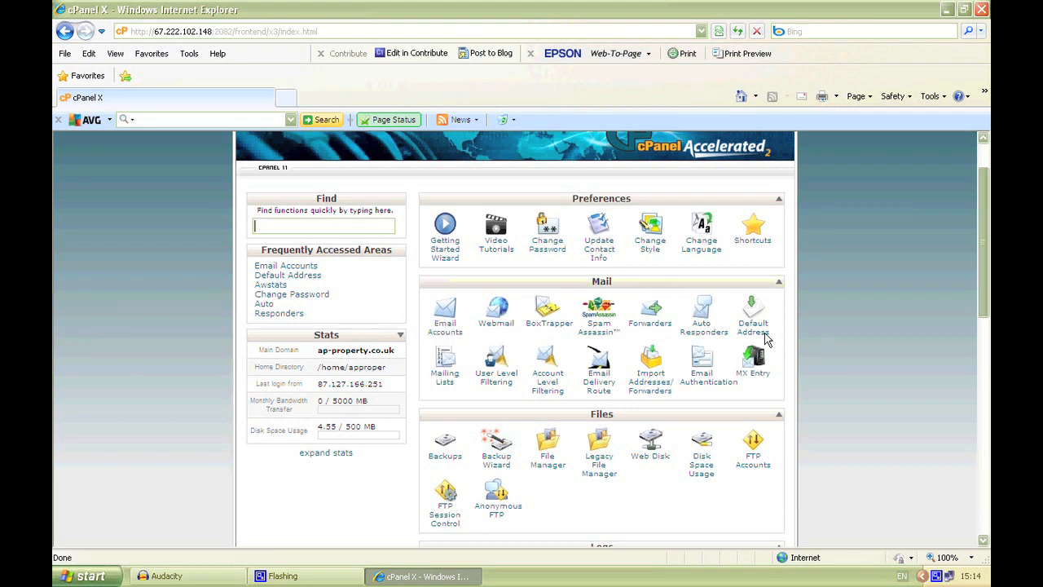
pyautogui.click(446, 326)
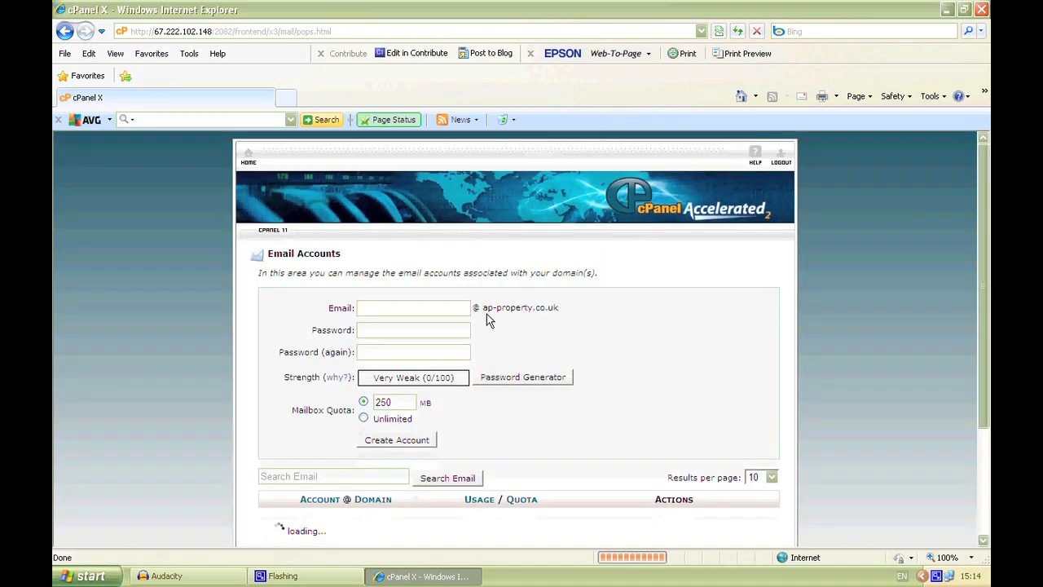
pyautogui.scroll(-3, 488, 317)
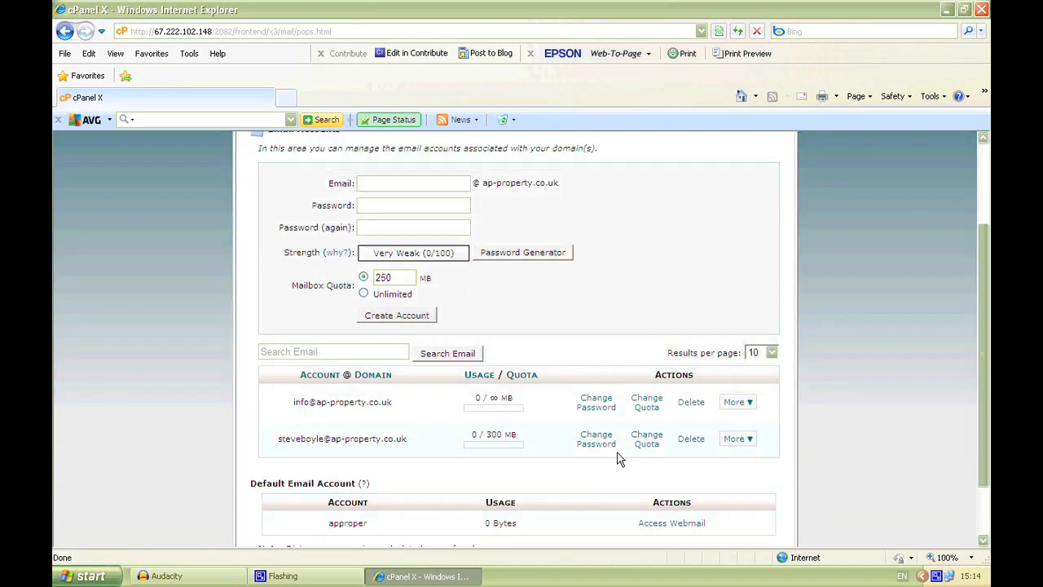
# Step: Change the password of the email account with the 300 MB quota, entering and repeating the new account password
pyautogui.click(604, 440)
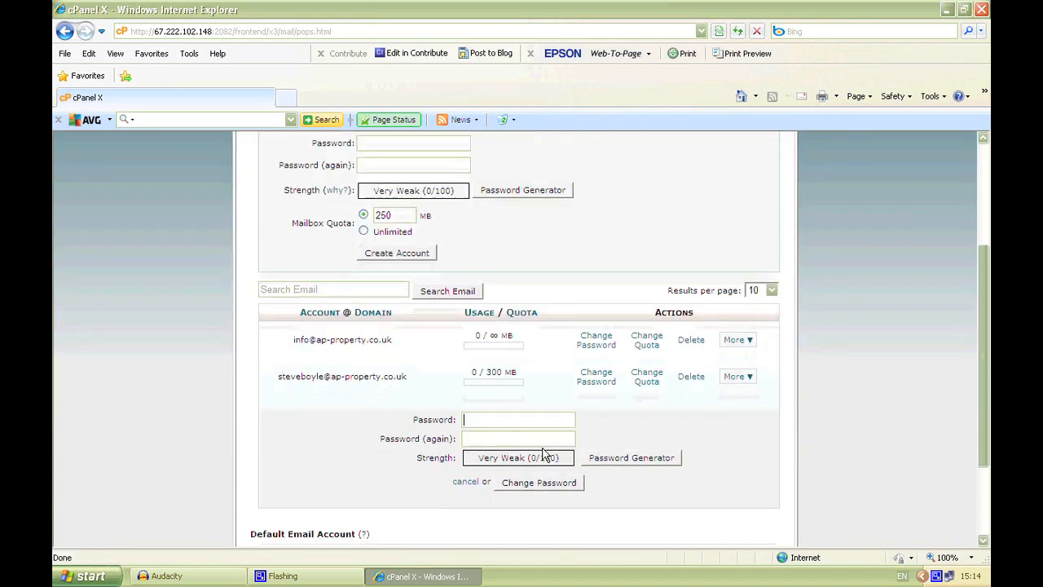
pyautogui.write('********')
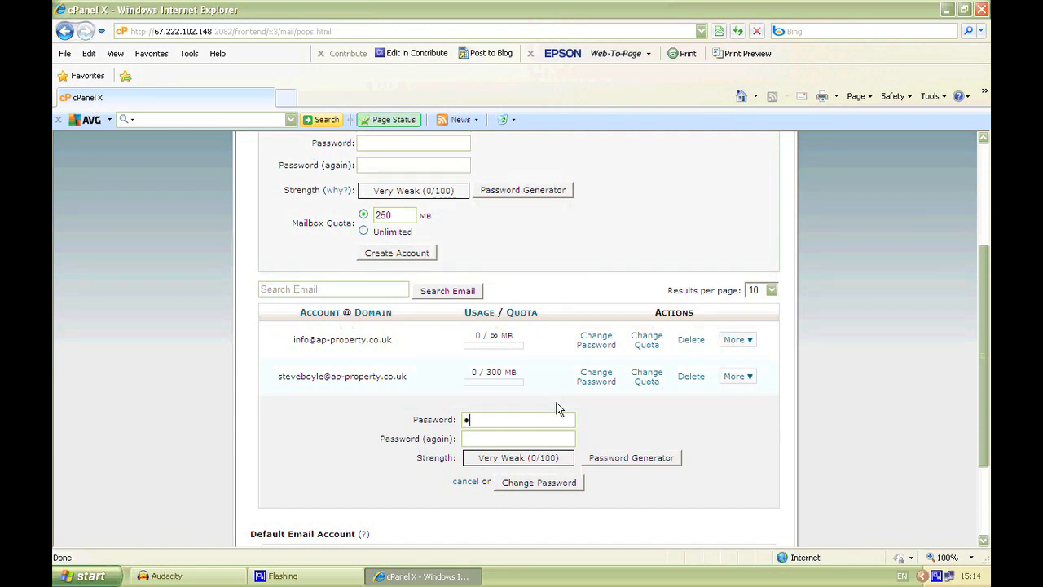
pyautogui.write('***')
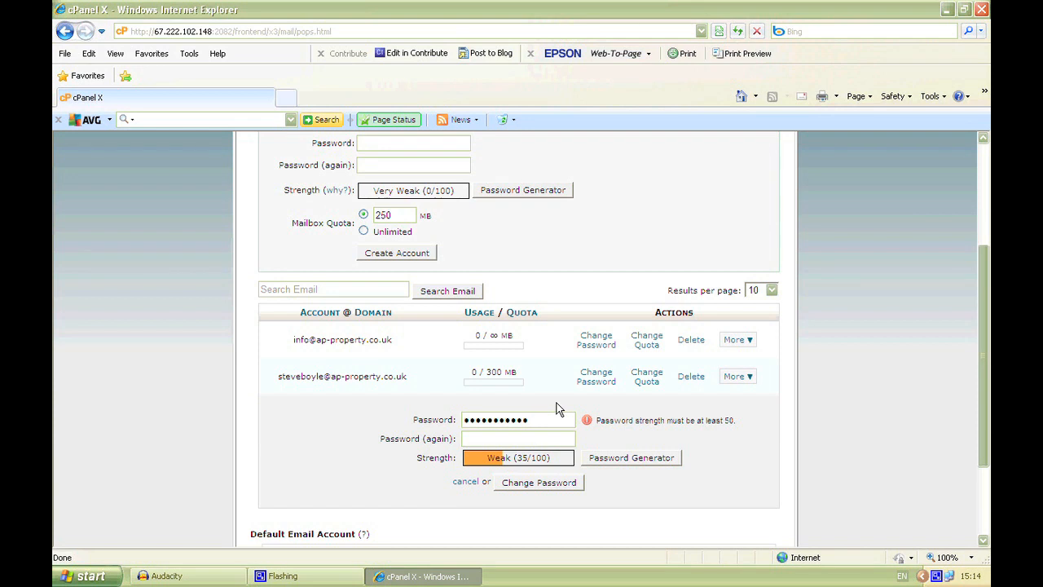
pyautogui.write('••••')
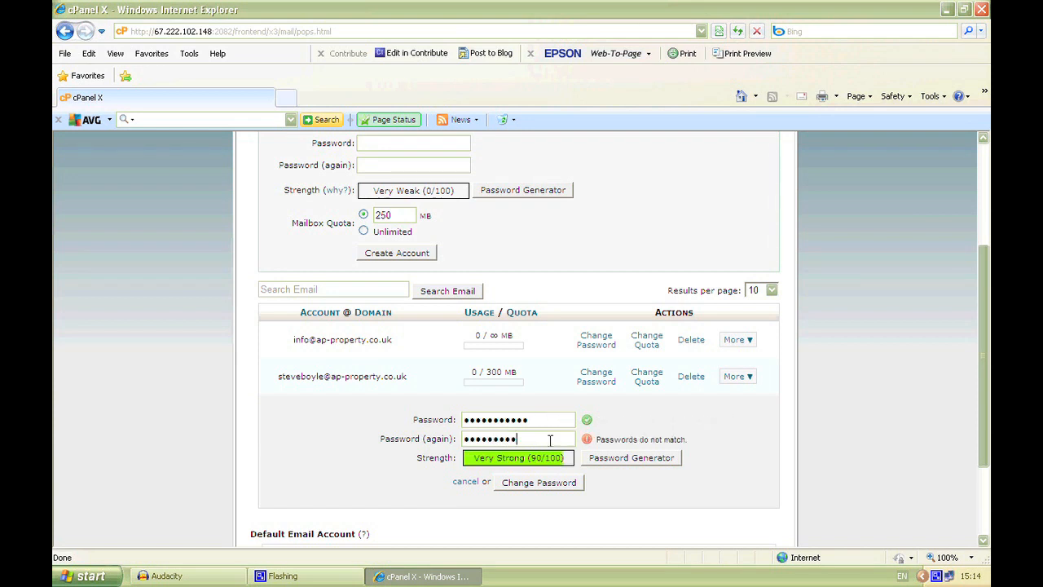
pyautogui.write('•')
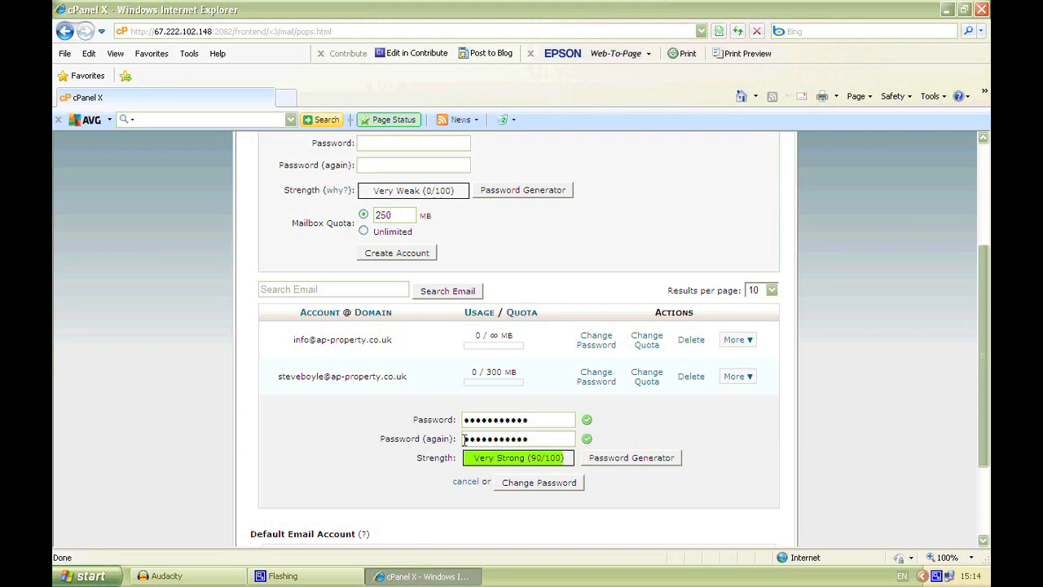
pyautogui.click(556, 483)
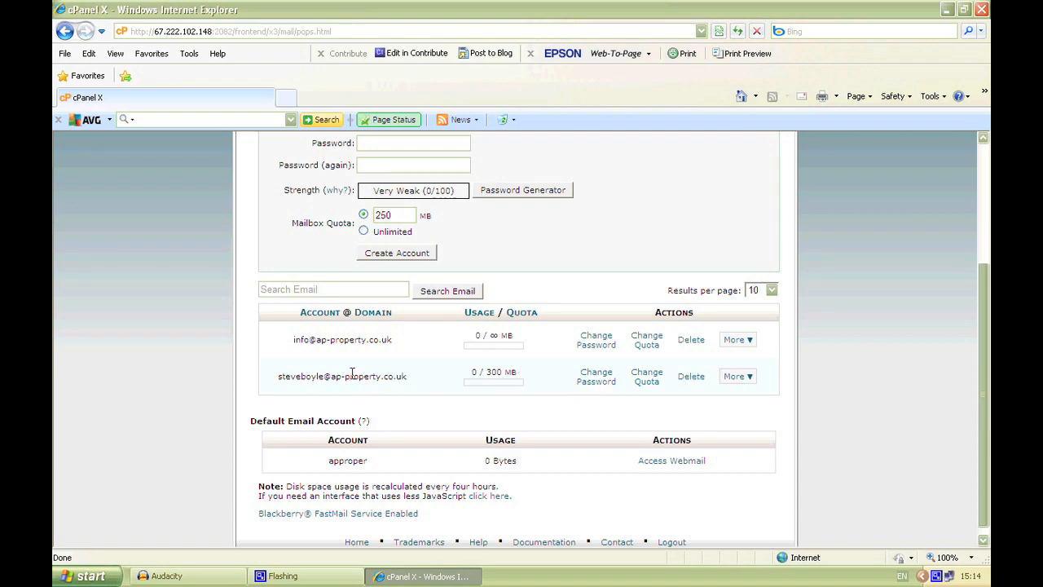
# Step: Return to the home page to log out of cPanel, and minimize the browser window
pyautogui.scroll(3, 352, 373)
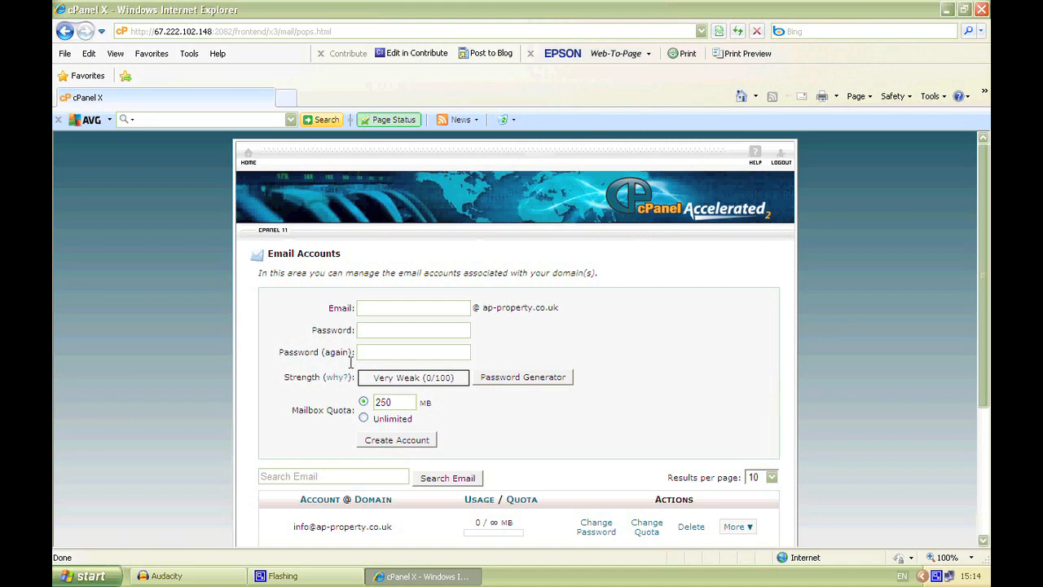
pyautogui.click(248, 154)
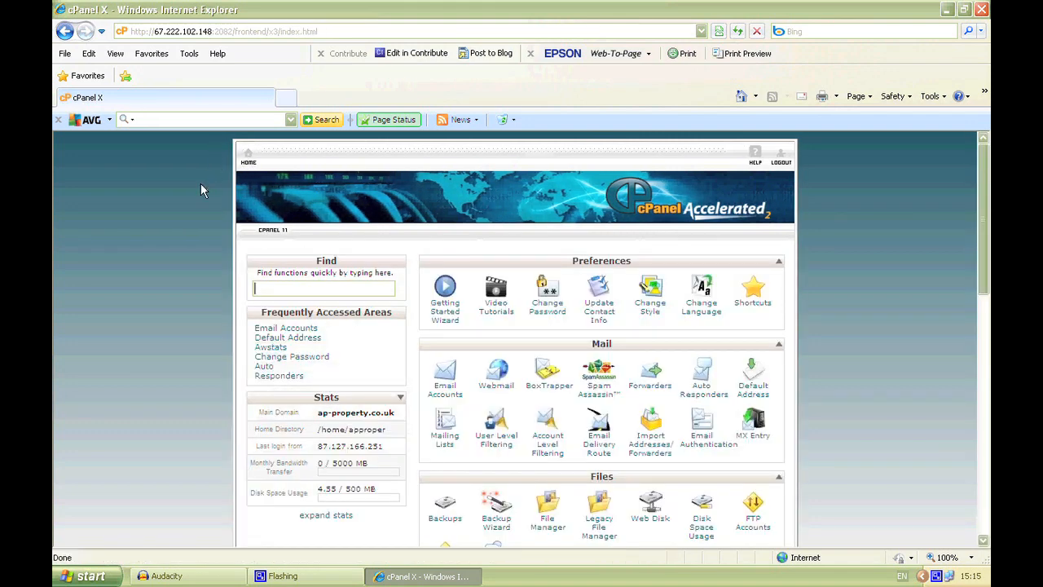
pyautogui.scroll(-3, 192, 214)
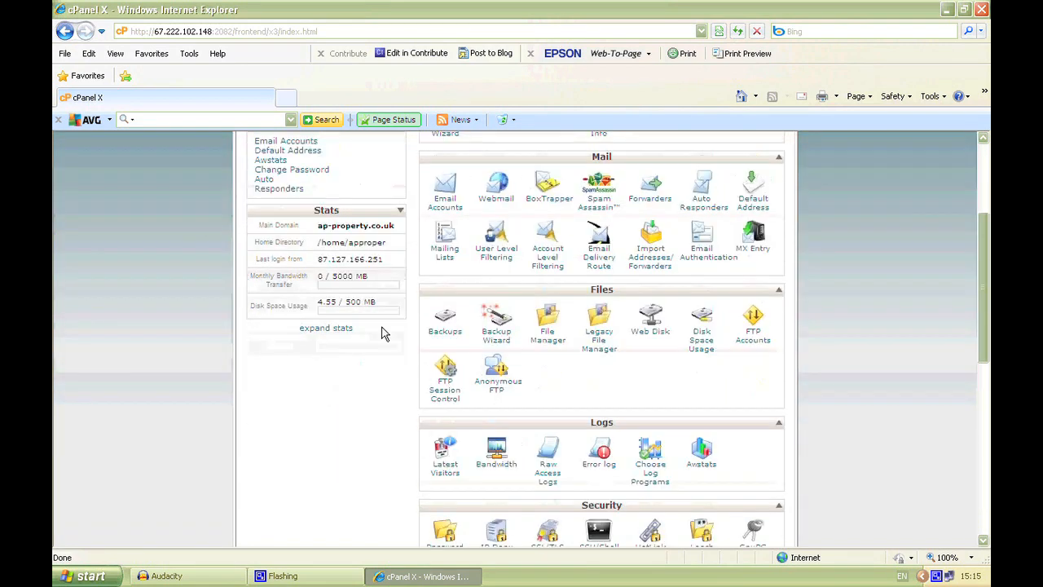
pyautogui.scroll(2, 701, 461)
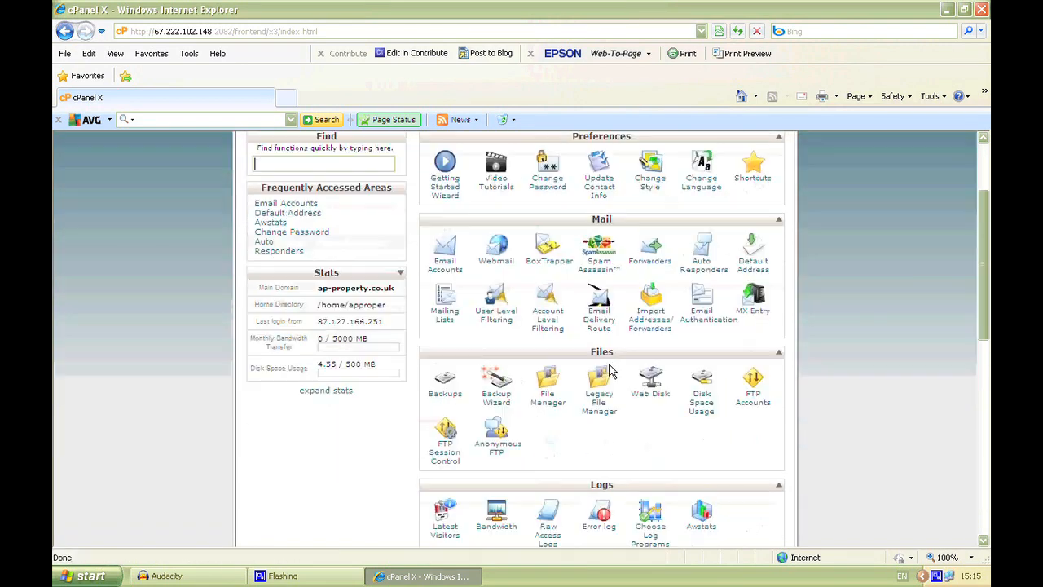
pyautogui.scroll(1, 607, 371)
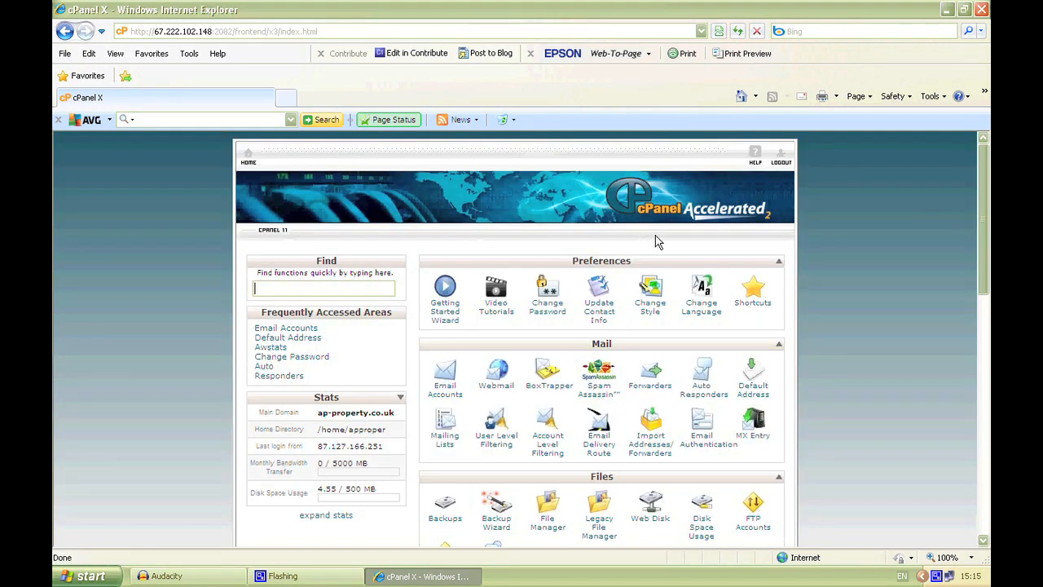
pyautogui.click(780, 157)
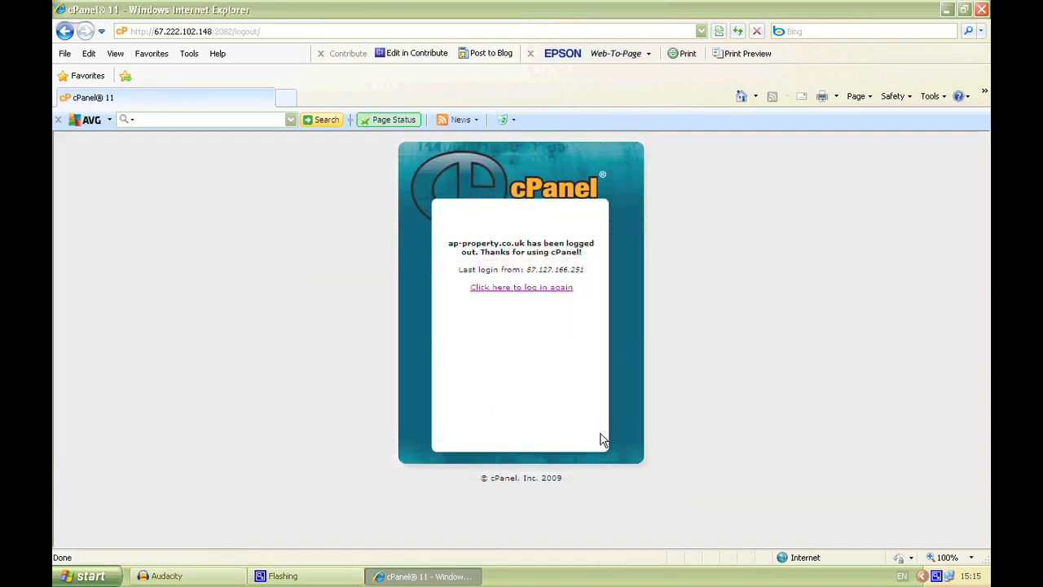
pyautogui.click(455, 576)
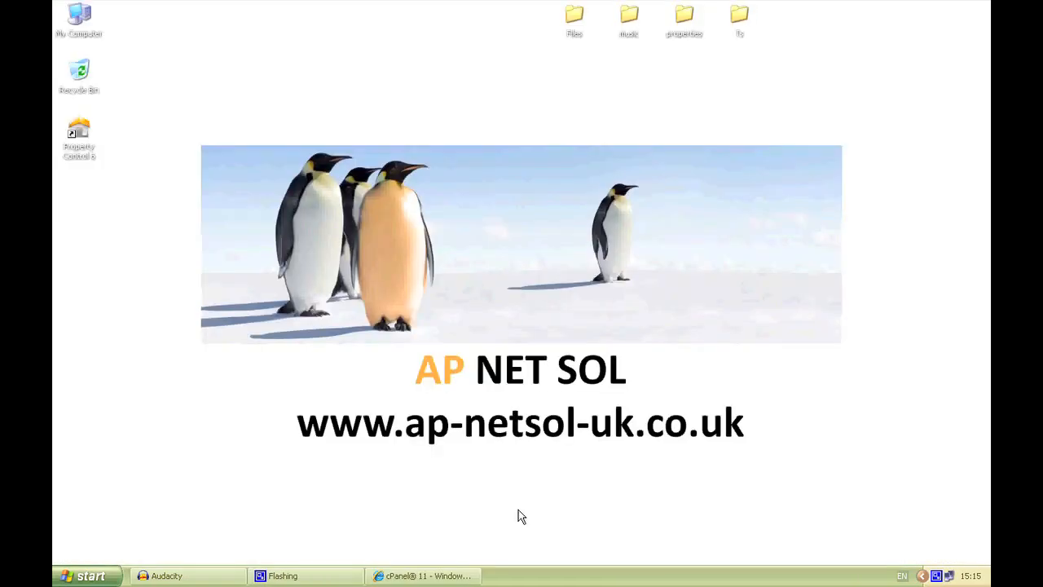